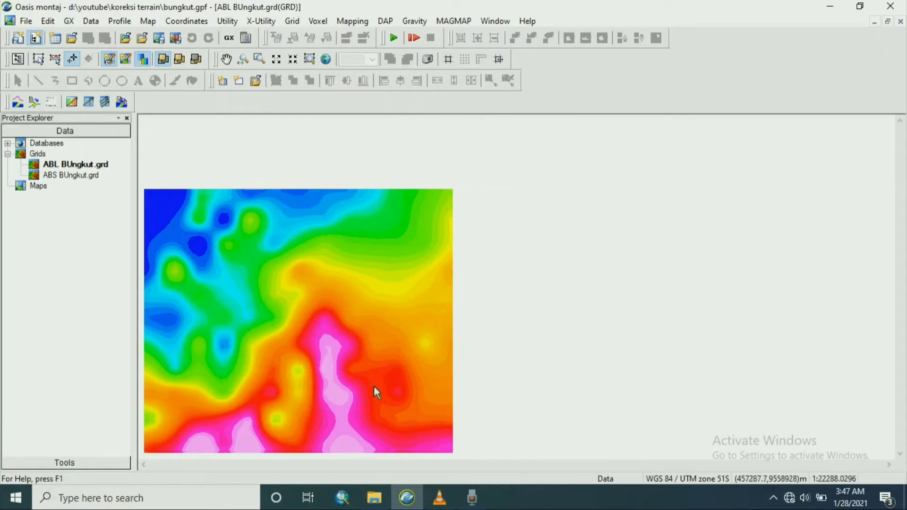
double_click(70, 175)
left_click(246, 39)
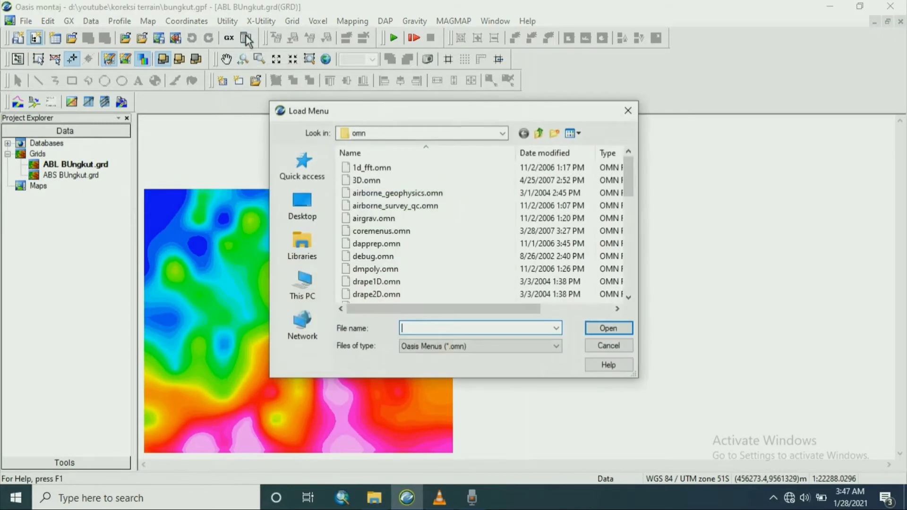
scroll(415, 264, "down", 3)
scroll(414, 270, "down", 2)
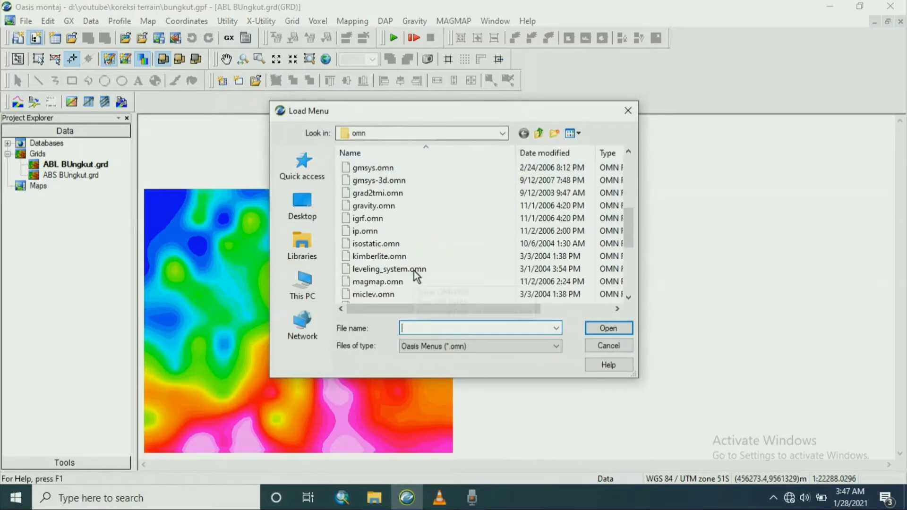
left_click(629, 112)
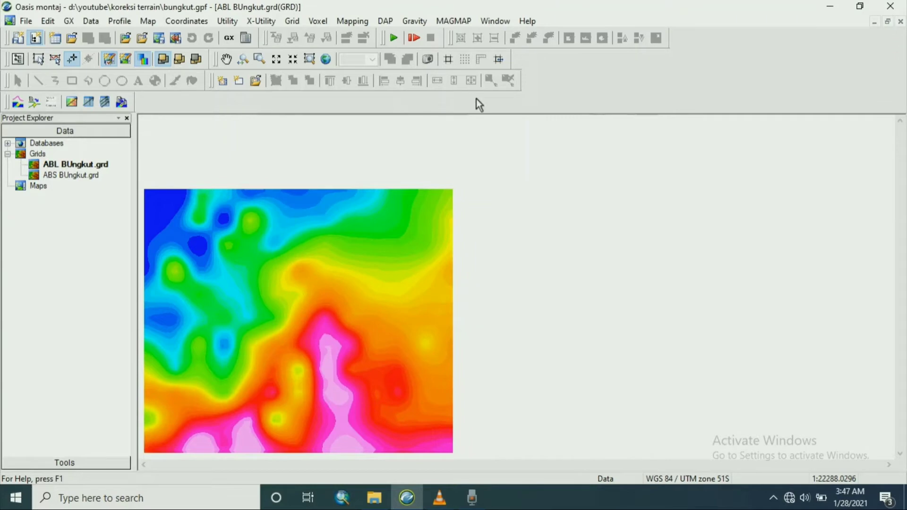
Step: Pre-process the ABL BUngkut.grd grid for FFT into Pre Proses ABL.grd with first-order edge-point trend removal, 10% square expansion and maximum entropy fill
left_click(447, 25)
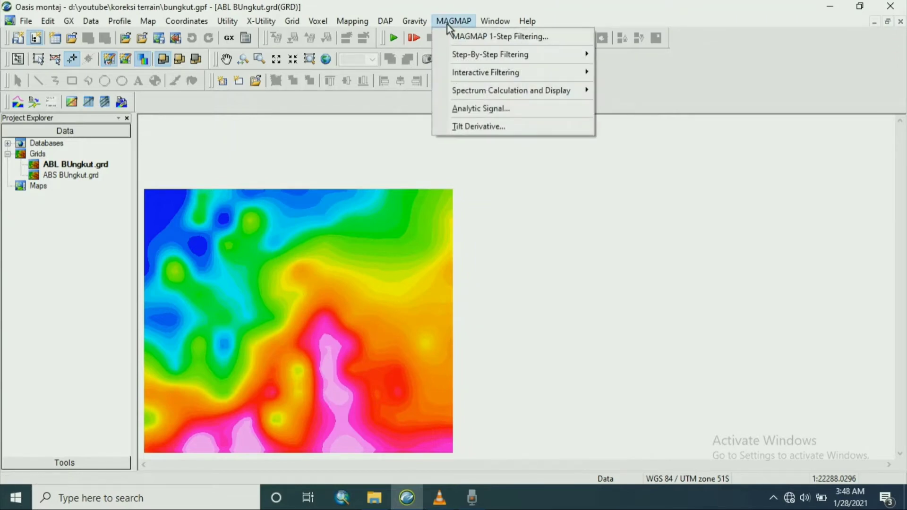
mouse_move(458, 55)
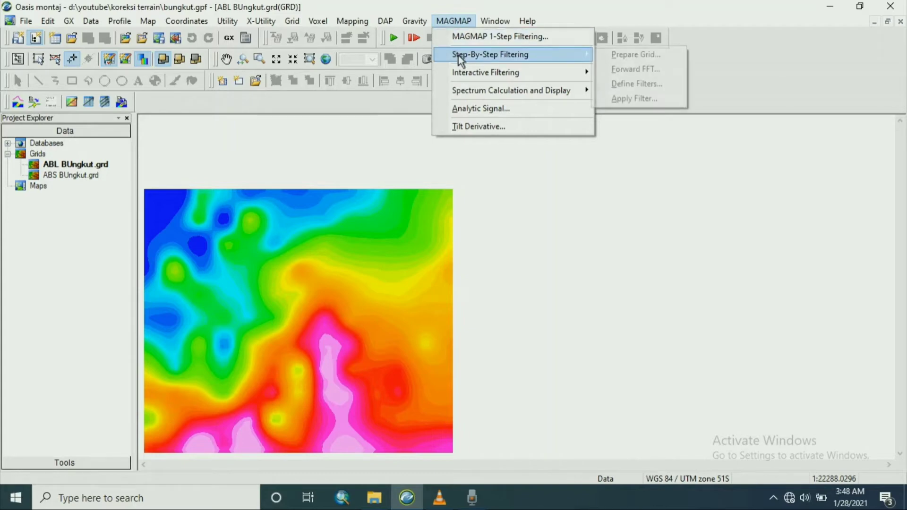
left_click(631, 55)
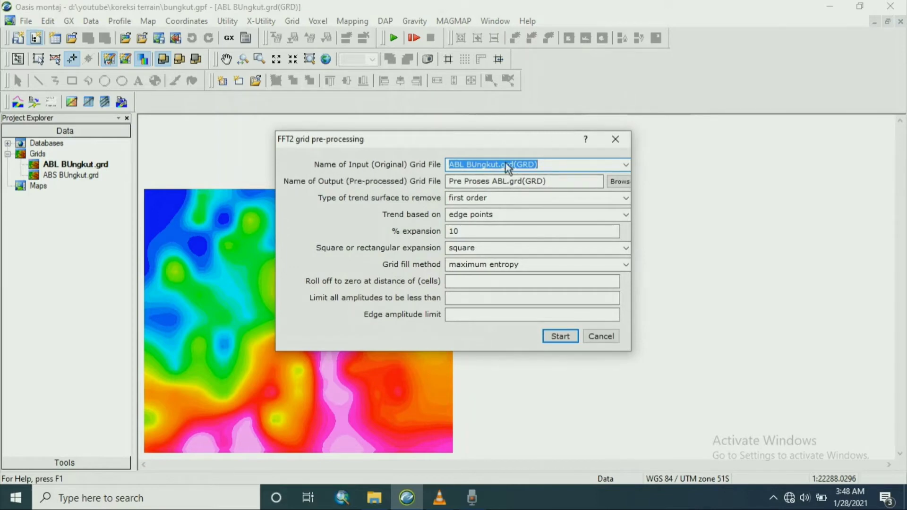
left_click(627, 165)
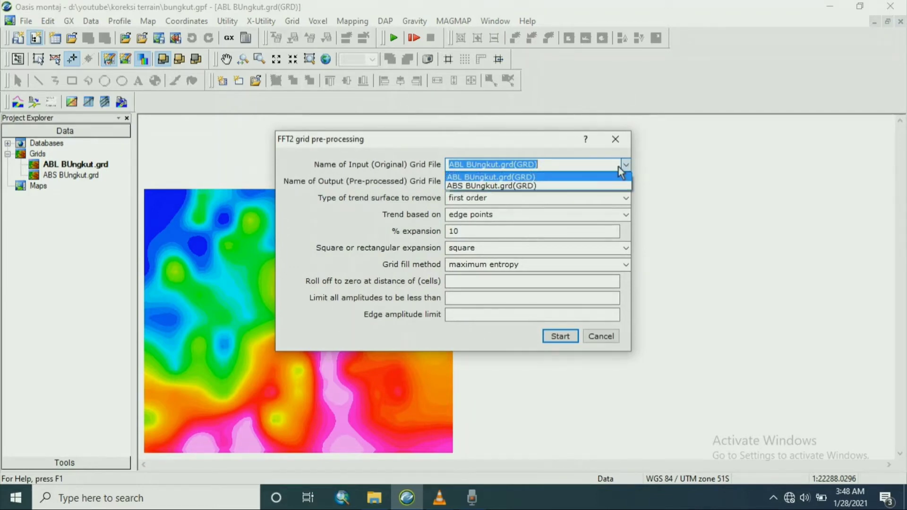
left_click(463, 177)
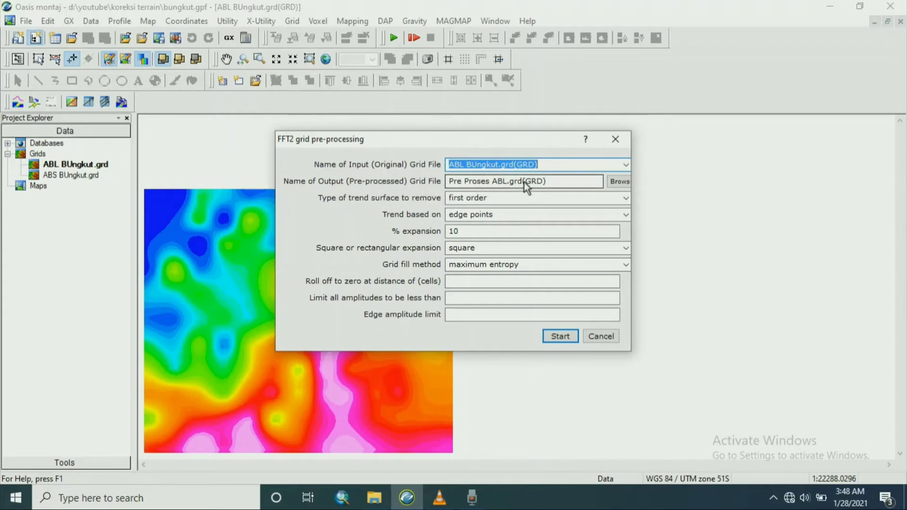
left_click(561, 336)
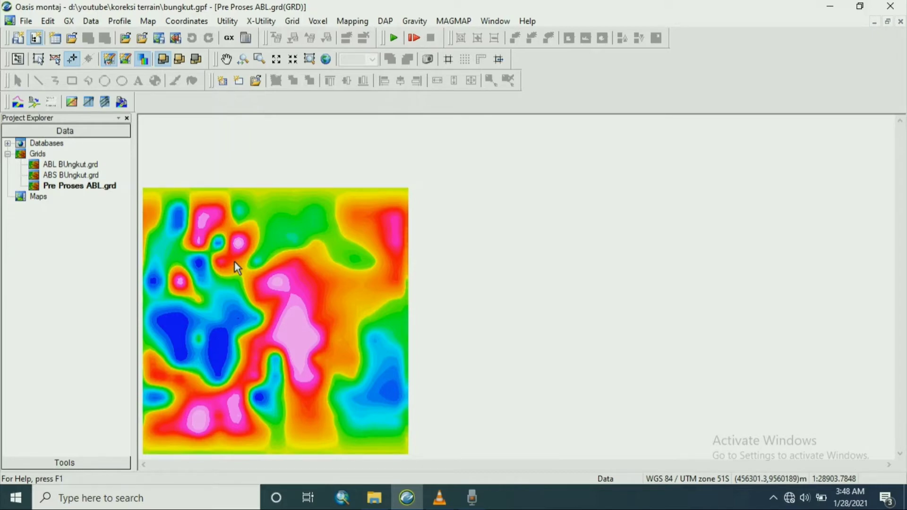
Step: Run the forward FFT on the pre-processed grid Pre Proses ABL.grd
left_click(445, 23)
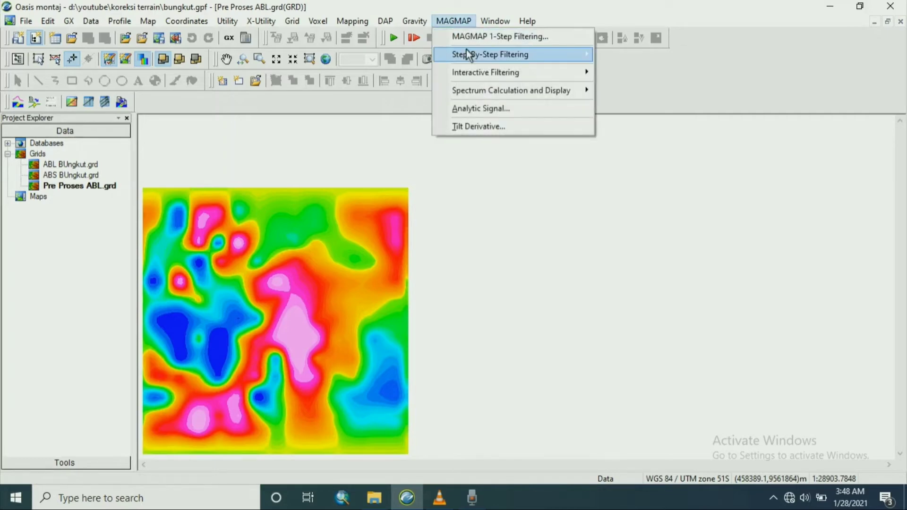
mouse_move(548, 59)
left_click(619, 65)
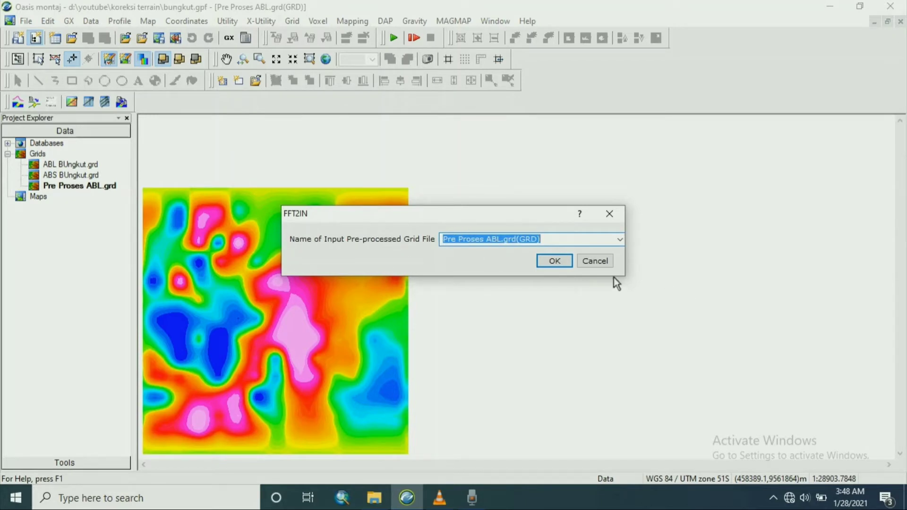
left_click(549, 260)
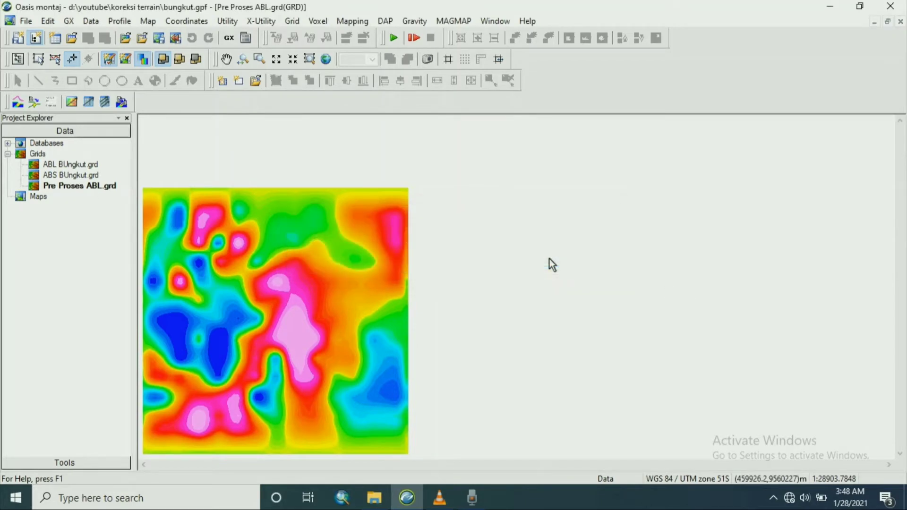
Step: Define Upward Continuation as the first filter in control file magmap.con, with a distance of 100 ground units
left_click(454, 22)
mouse_move(466, 53)
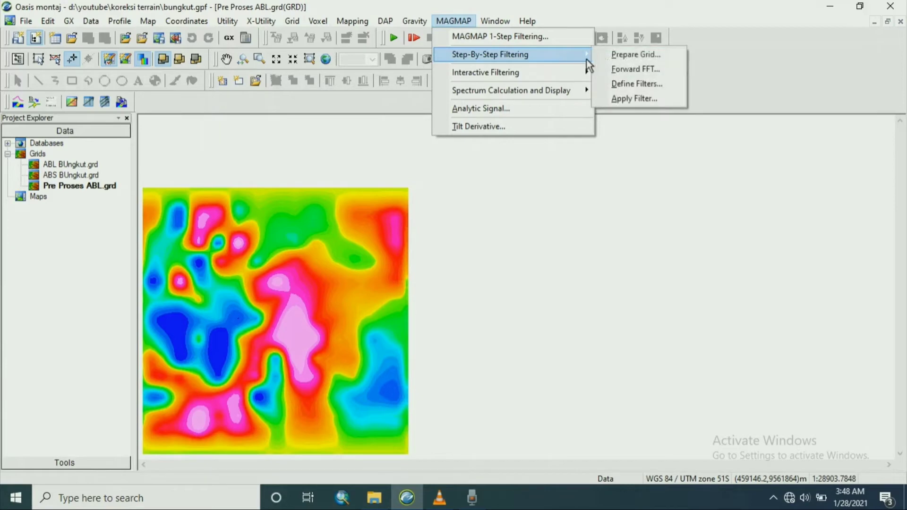
left_click(622, 80)
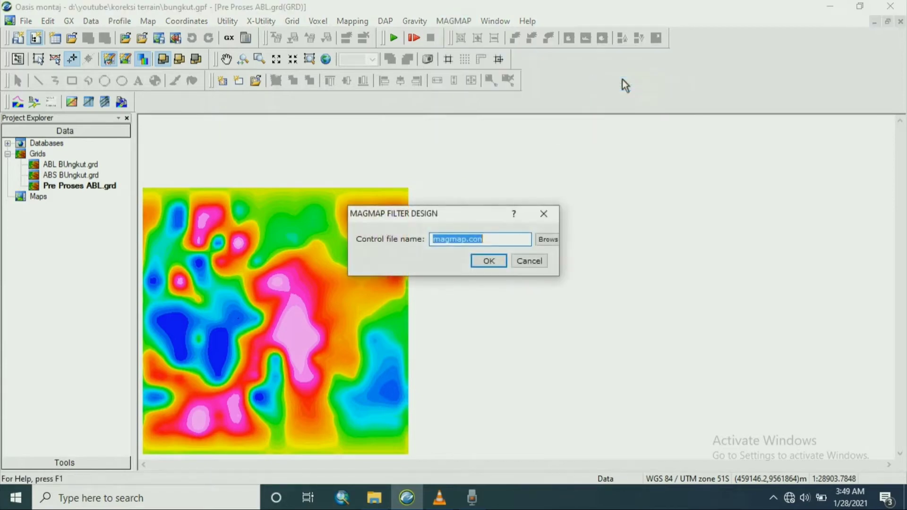
left_click(491, 262)
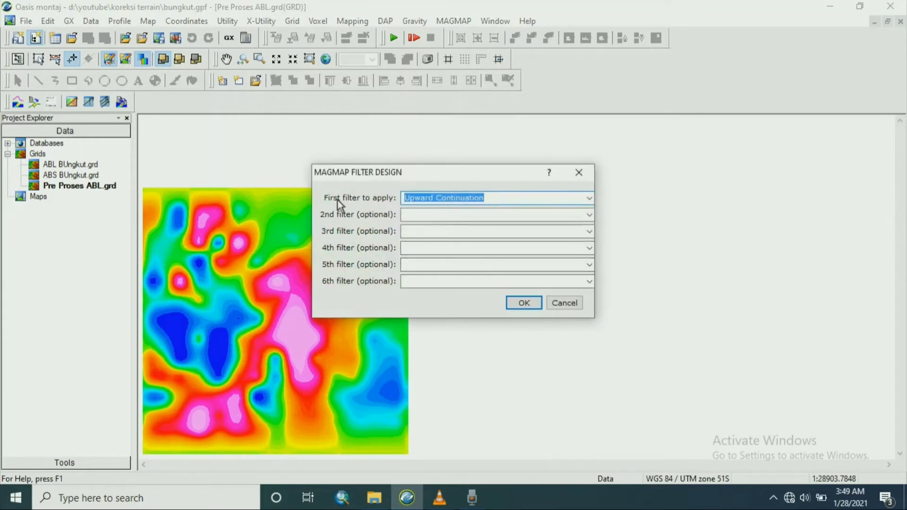
left_click(588, 198)
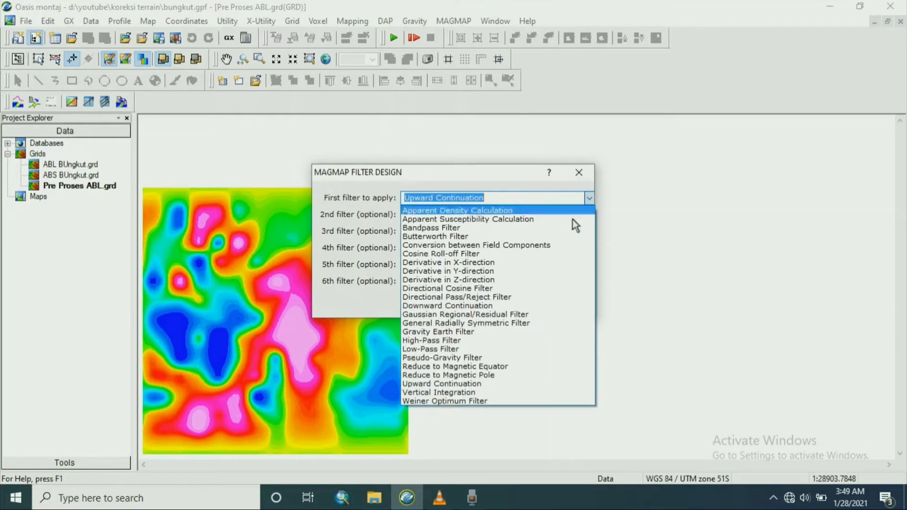
left_click(439, 383)
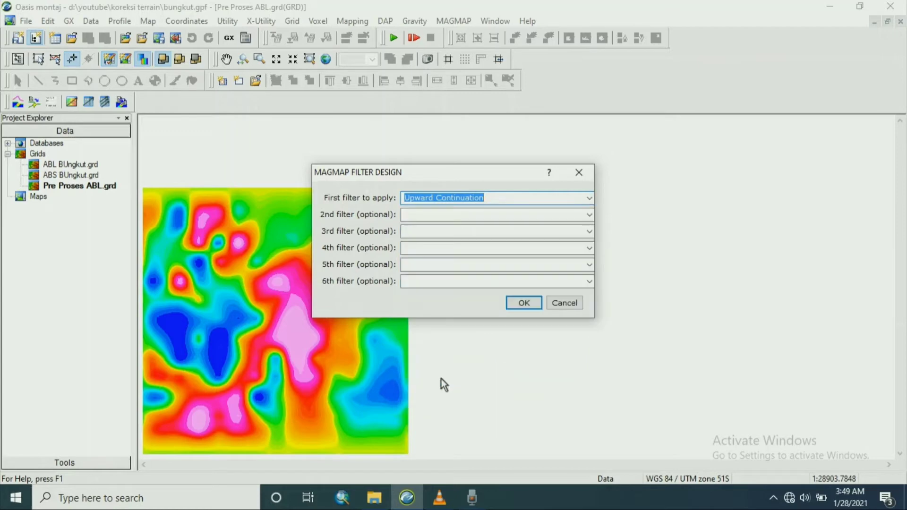
left_click(516, 298)
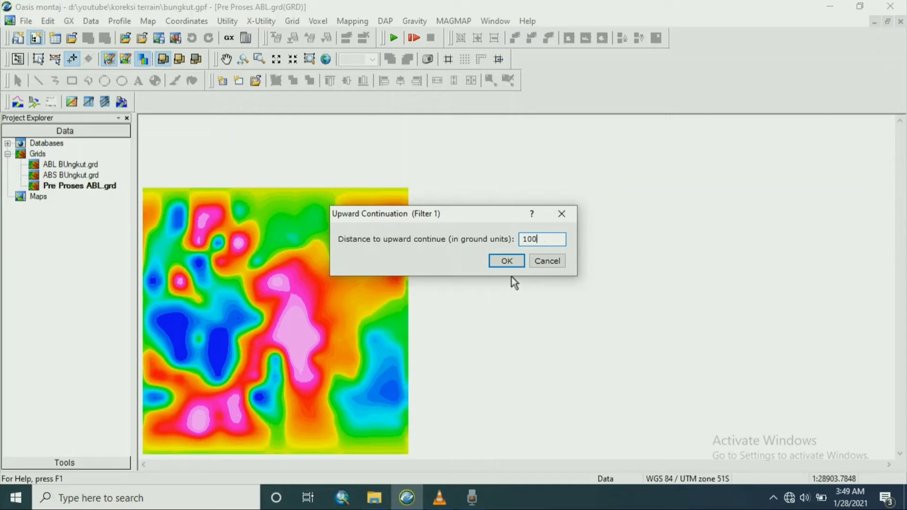
left_click(506, 261)
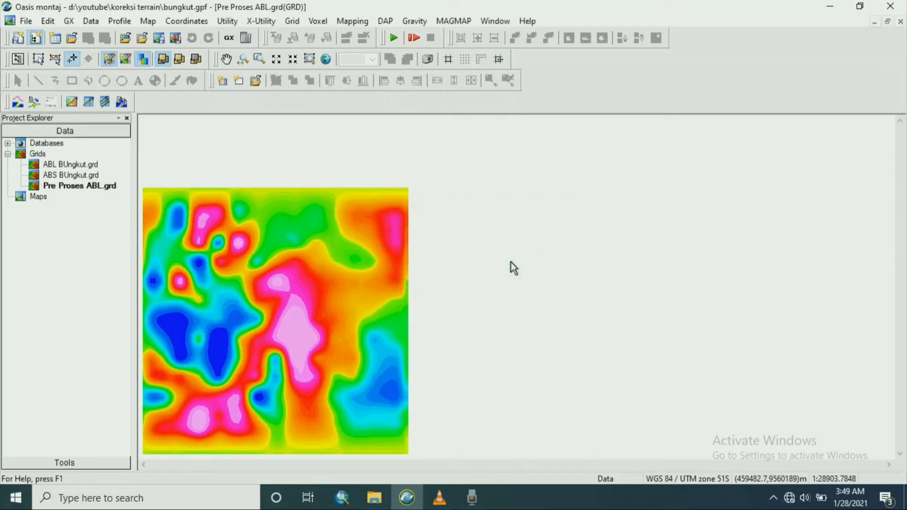
Step: Apply the magmap.con filter to the Pre Proses ABL_trn.grd transform, naming the output grid ABL 100.grd with ABL BUngkut.grd as reference
left_click(461, 21)
mouse_move(476, 54)
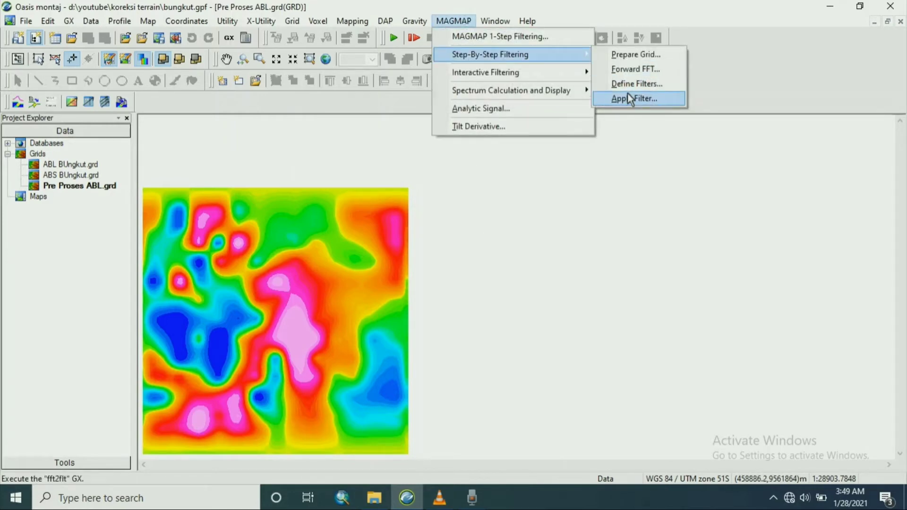
left_click(645, 98)
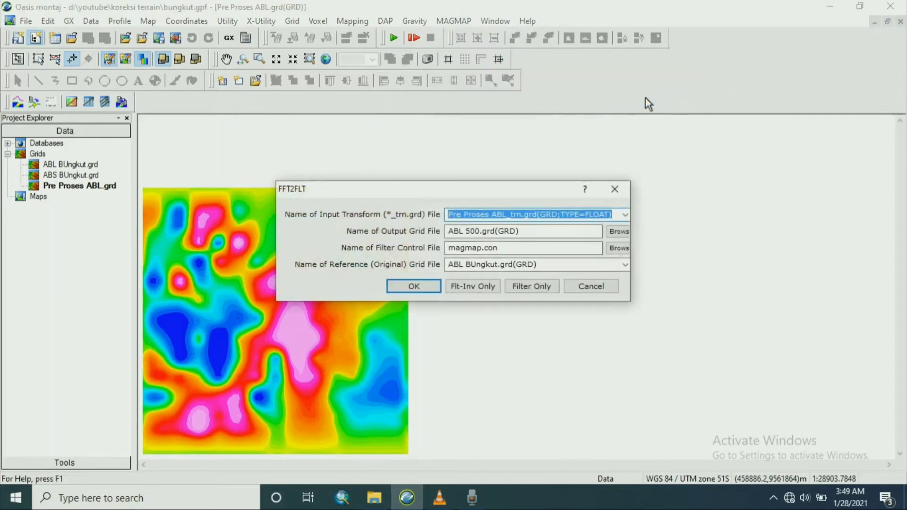
left_click(471, 231)
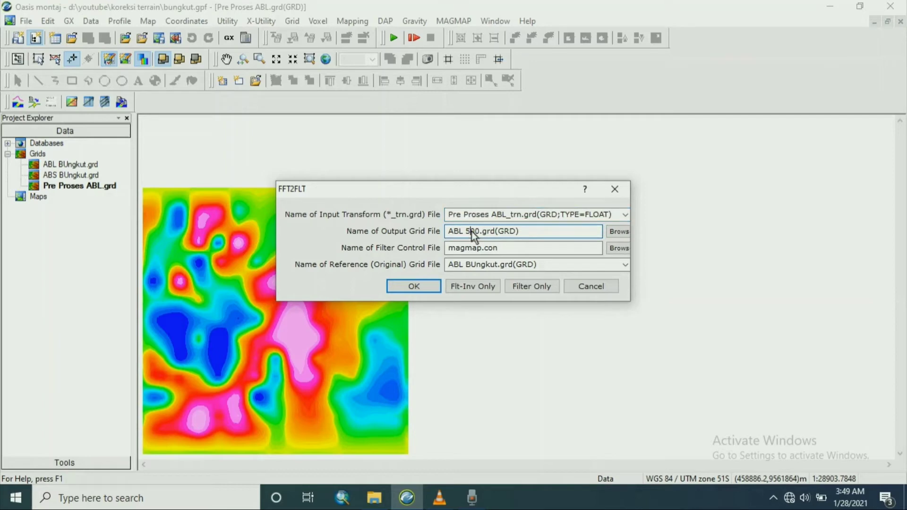
key("BackSpace")
type("1")
left_click(414, 286)
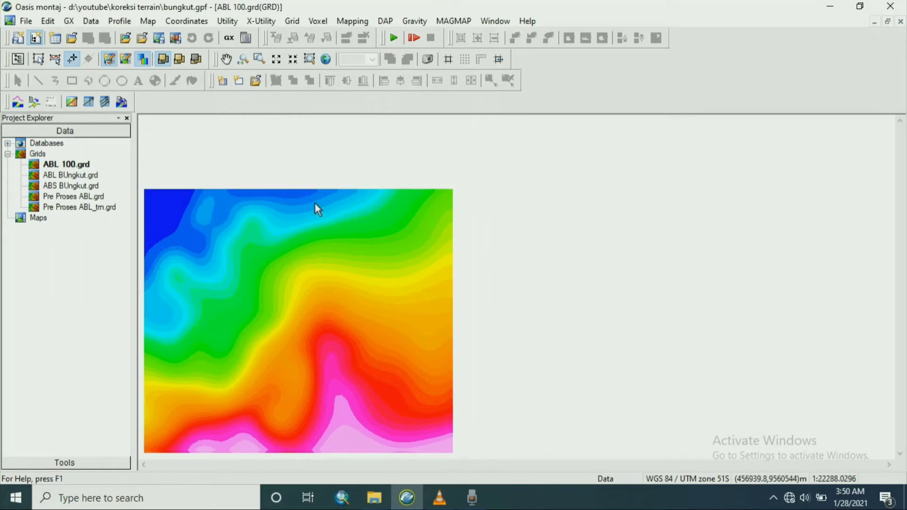
Step: Redefine the Upward Continuation filter in magmap.con with a distance of 200 ground units
left_click(454, 20)
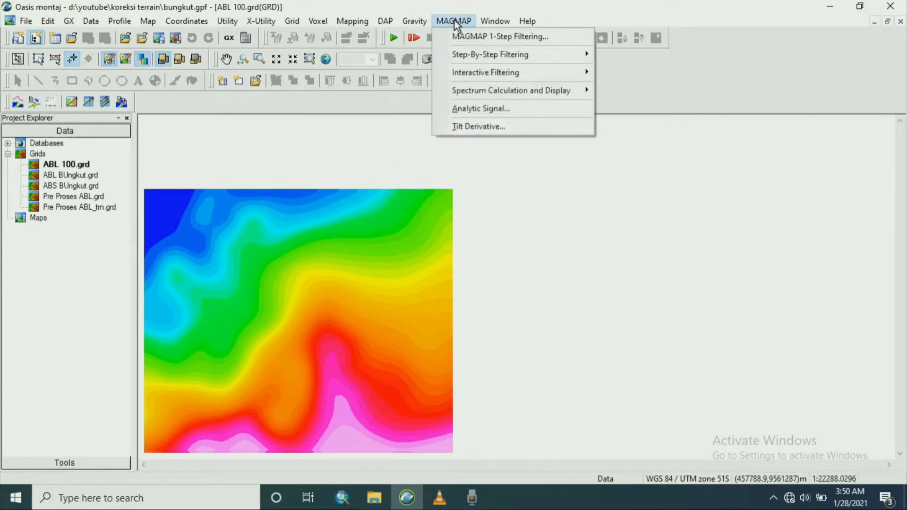
mouse_move(477, 57)
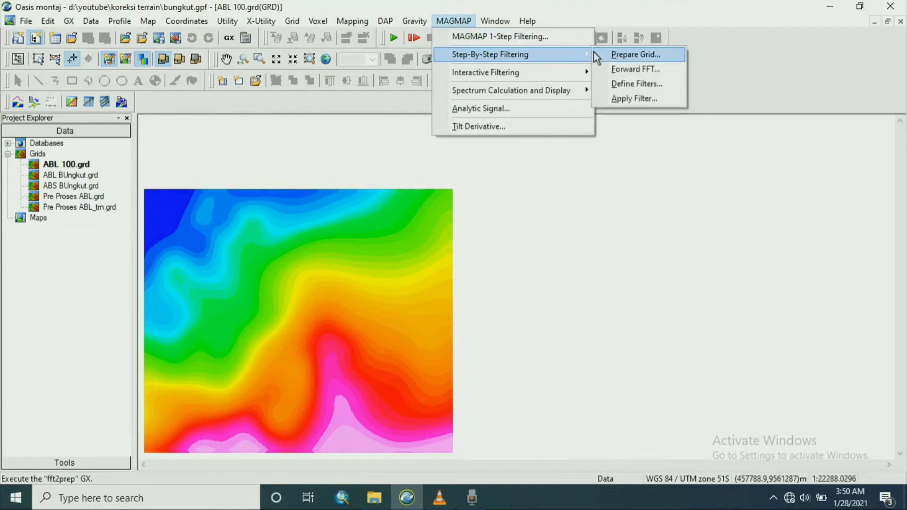
left_click(620, 85)
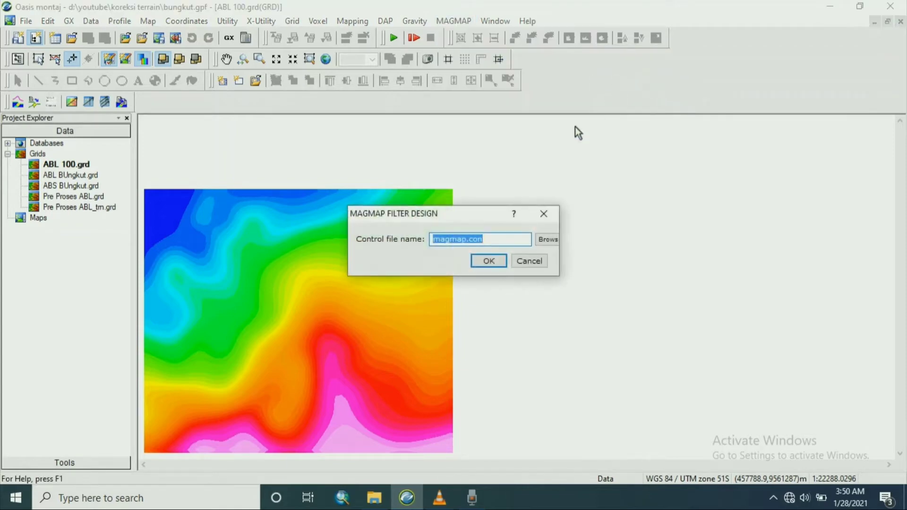
left_click(486, 260)
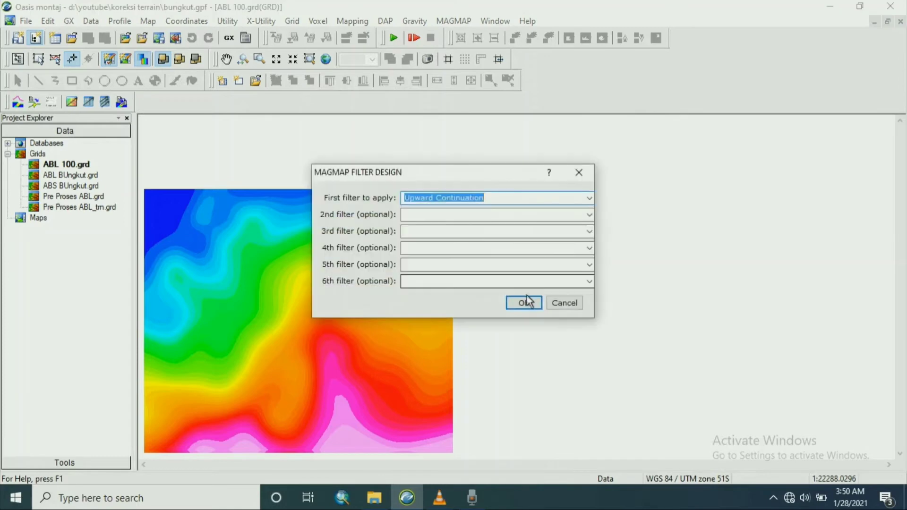
left_click(524, 303)
type("200")
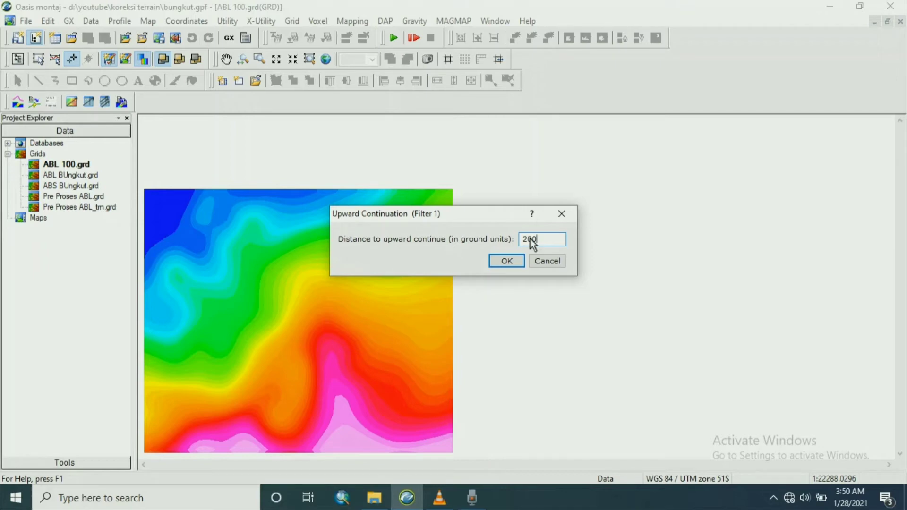
left_click(500, 262)
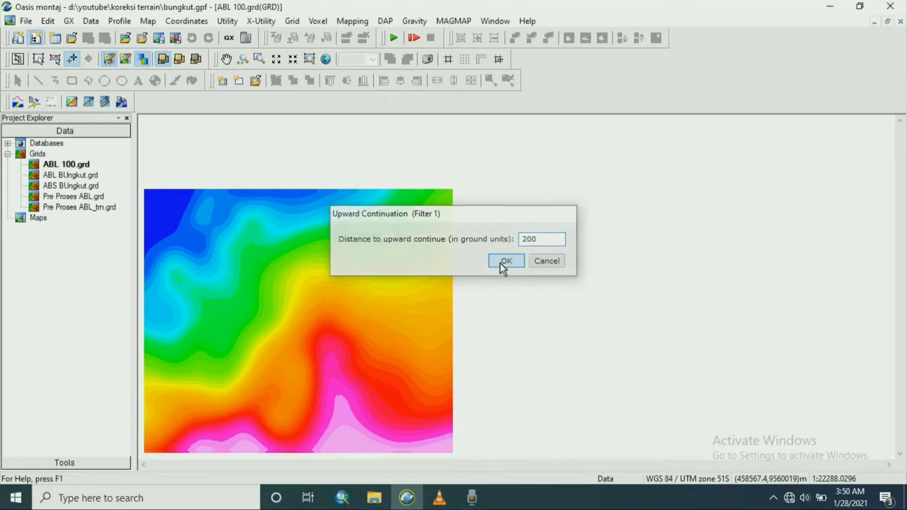
Step: Apply the redefined filter to the Pre Proses ABL_trn.grd transform with output grid ABL 200.grd, and compare the result with ABL 100.grd
left_click(453, 21)
mouse_move(474, 53)
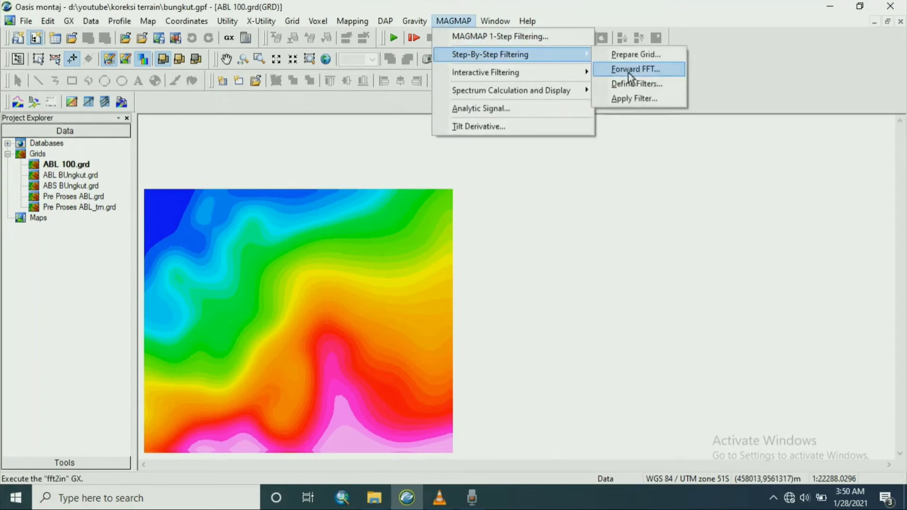
left_click(633, 99)
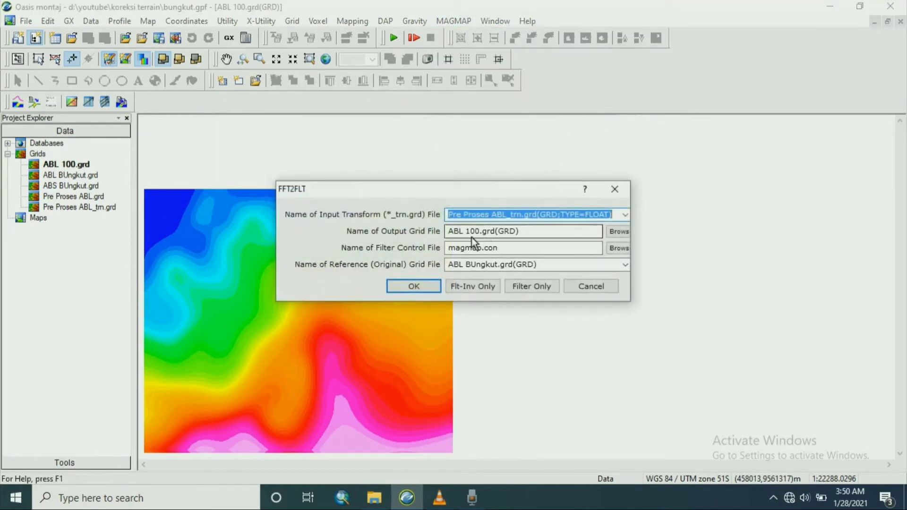
left_click(471, 232)
key("BackSpace")
type("2")
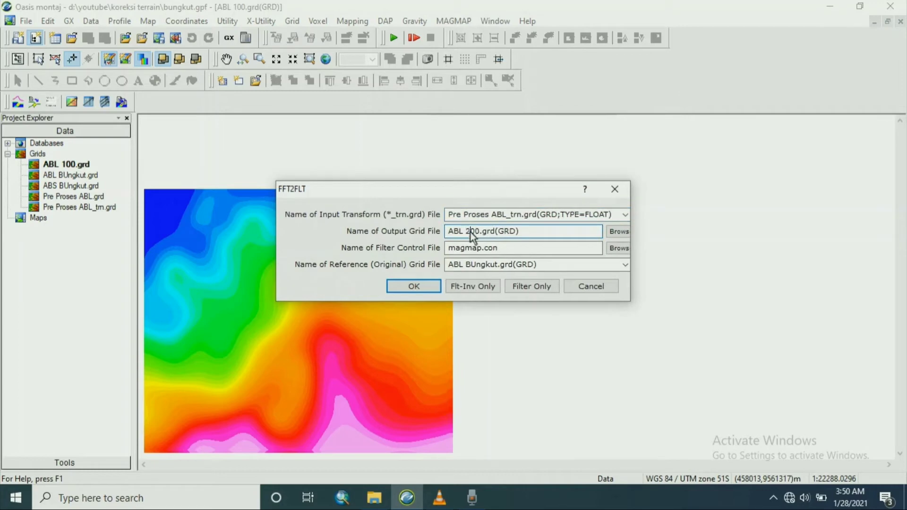
left_click(414, 286)
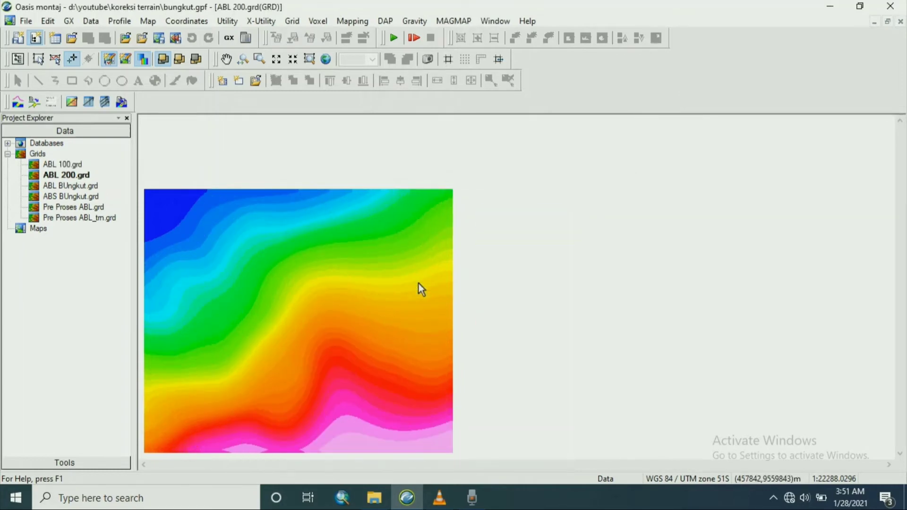
double_click(71, 166)
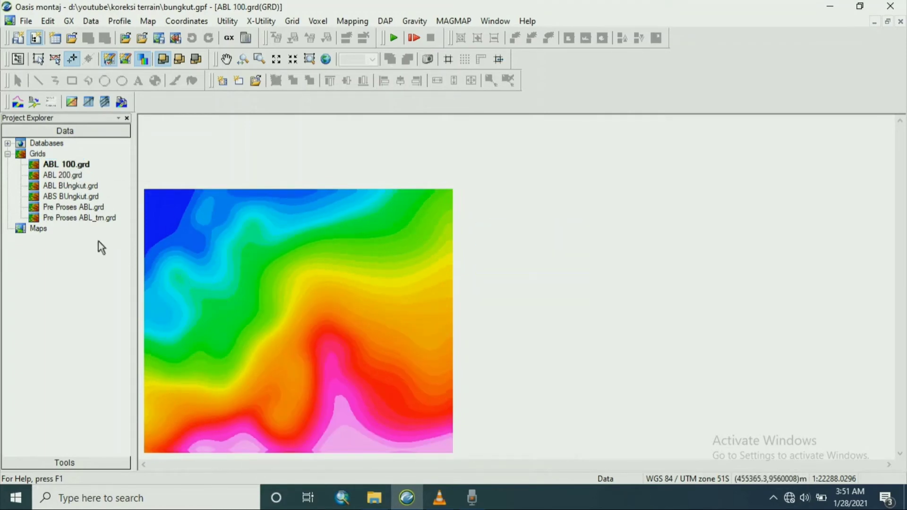
double_click(65, 176)
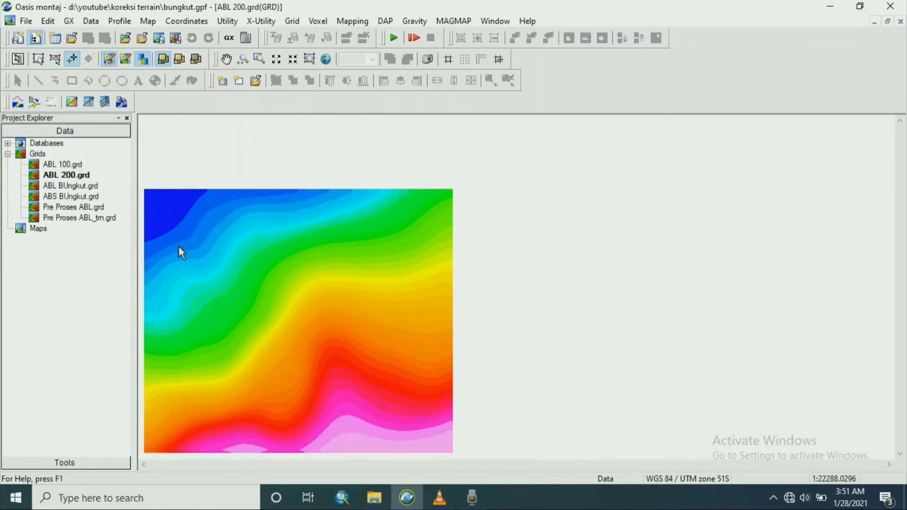
Step: Compare ABL 100.grd with ABL 200.grd, and redefine the Upward Continuation filter in magmap.con with a distance of 300 ground units
double_click(70, 165)
double_click(70, 177)
left_click(454, 20)
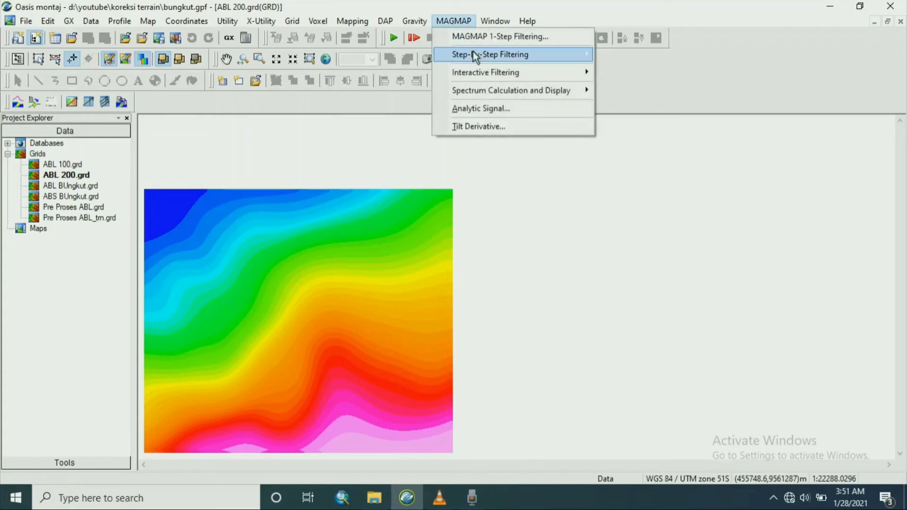
mouse_move(542, 55)
left_click(624, 83)
left_click(488, 262)
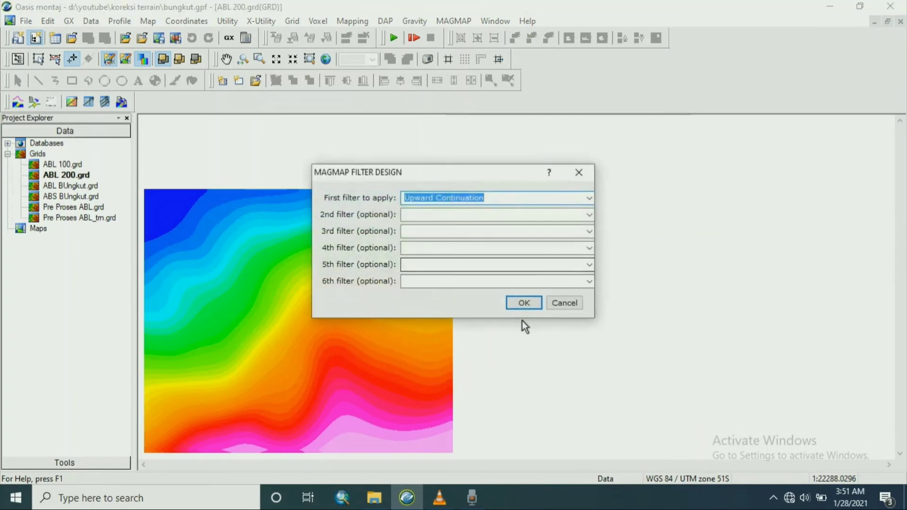
left_click(524, 303)
type("300")
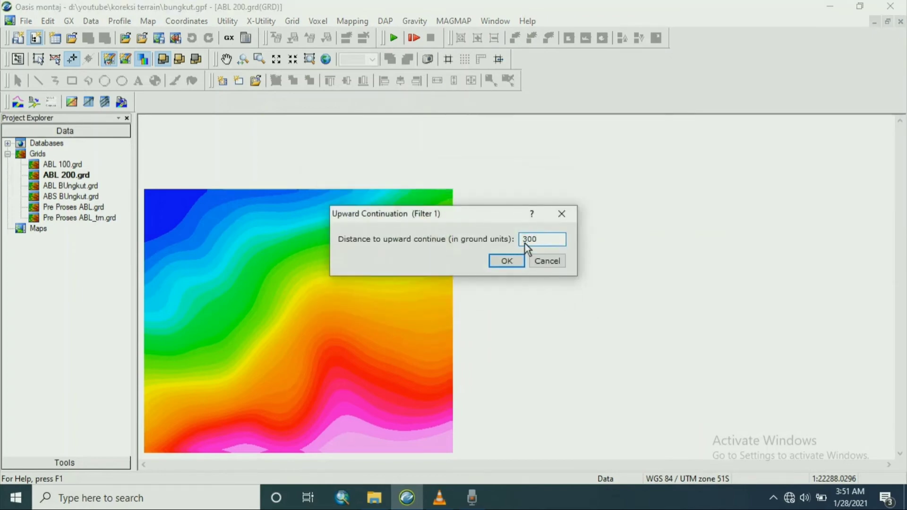
left_click(503, 263)
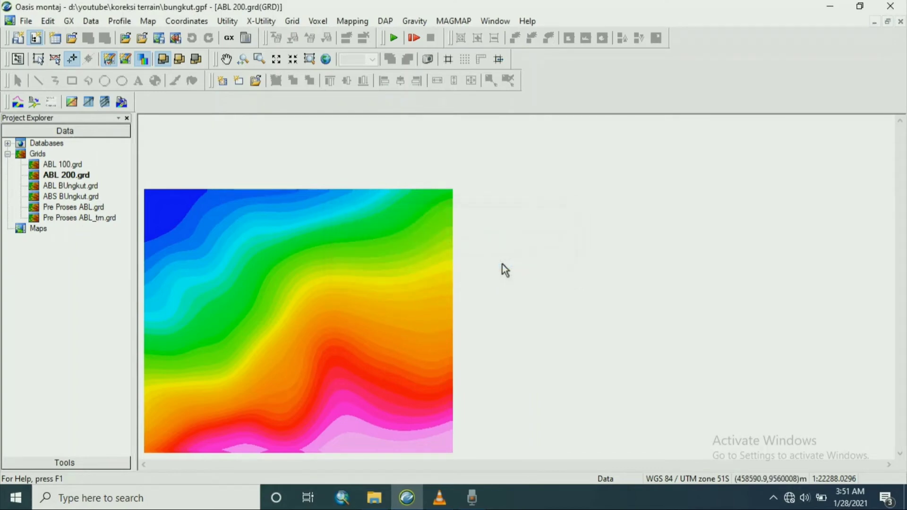
Step: Apply the magmap.con filter to the Pre Proses ABL_trn.grd transform with output grid ABL 300.grd and ABL BUngkut.grd as reference
left_click(453, 21)
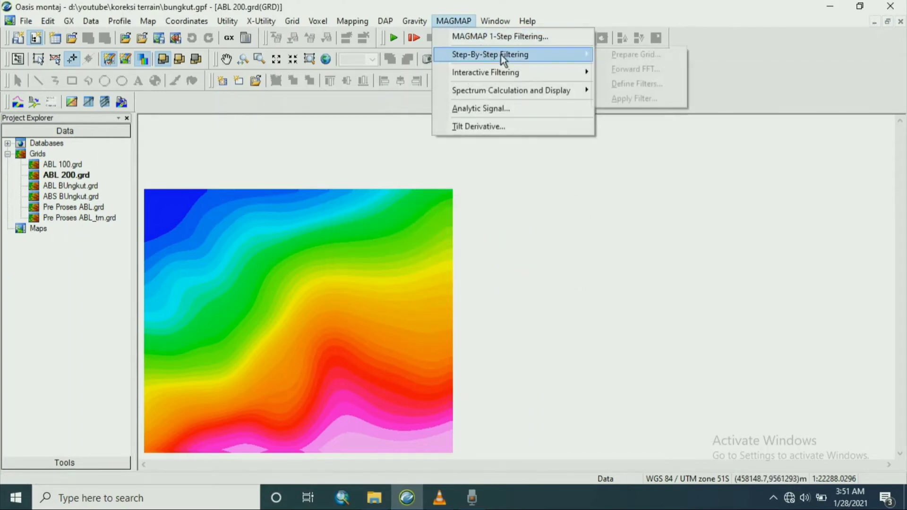
mouse_move(489, 55)
left_click(631, 96)
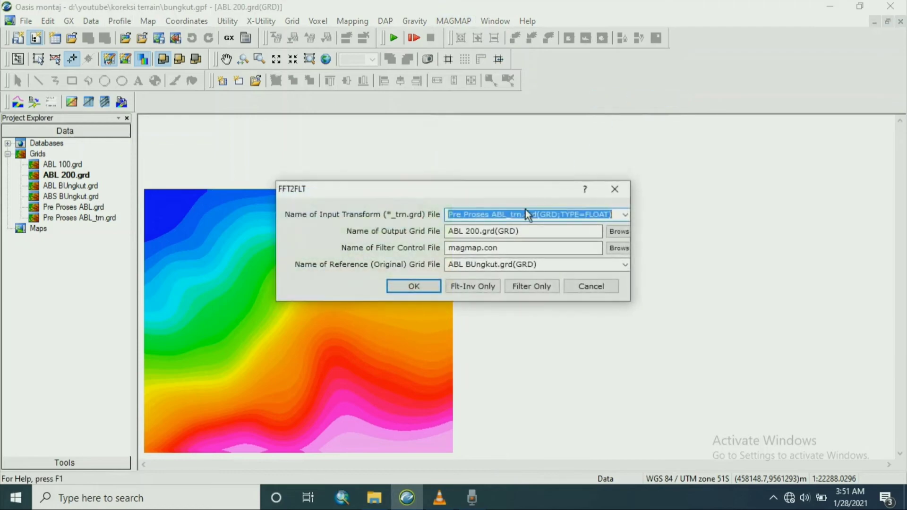
left_click(470, 232)
key("BackSpace")
type("3")
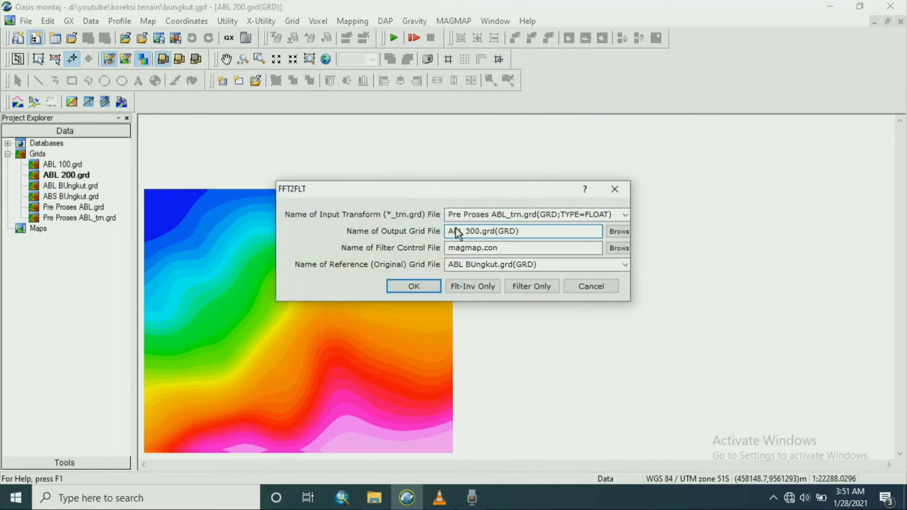
left_click(409, 283)
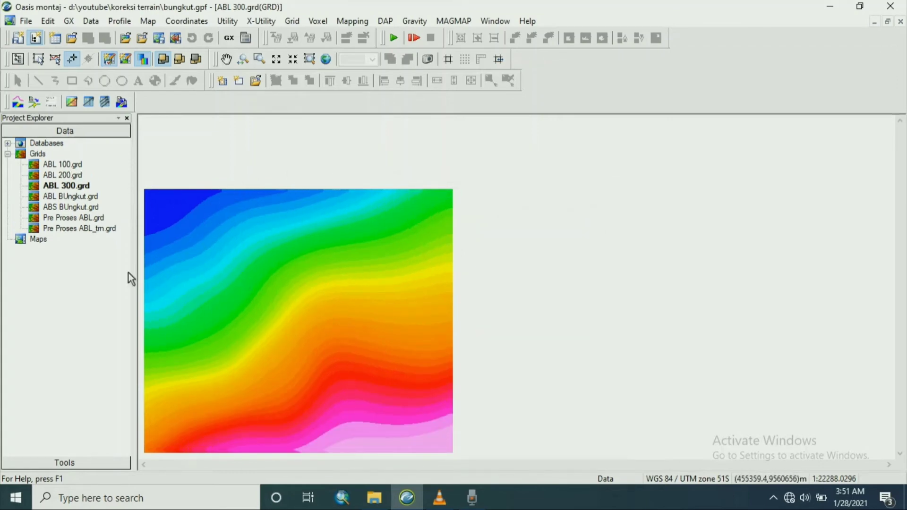
Step: Compare the ABL 200.grd and ABL 300.grd grids by displaying them alternately
double_click(67, 174)
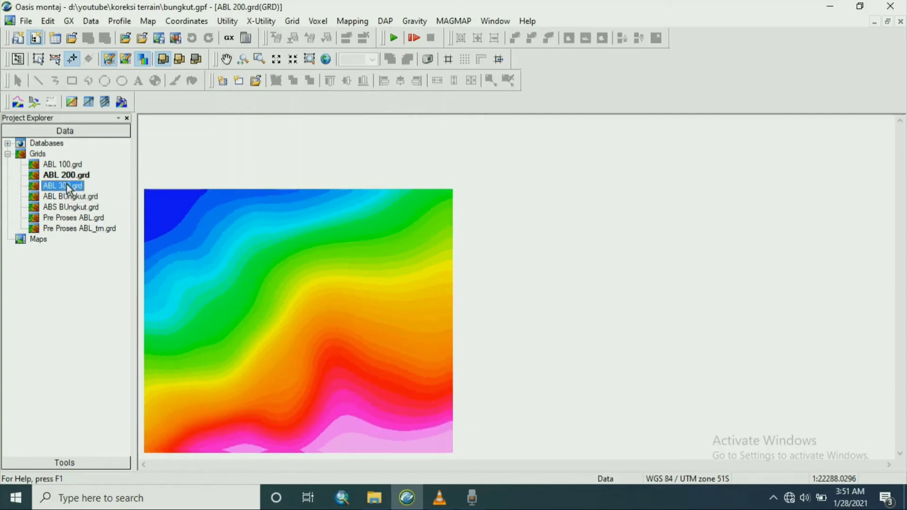
double_click(68, 186)
left_click(66, 176)
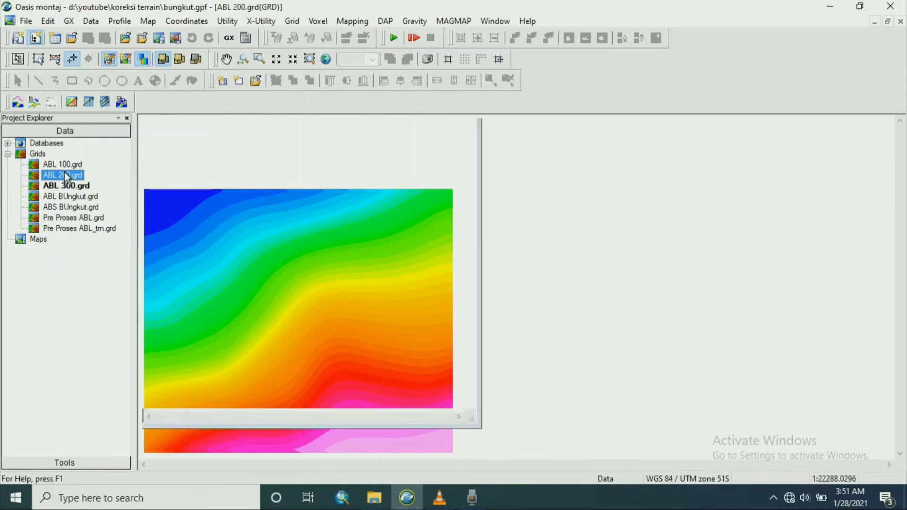
double_click(67, 176)
double_click(66, 185)
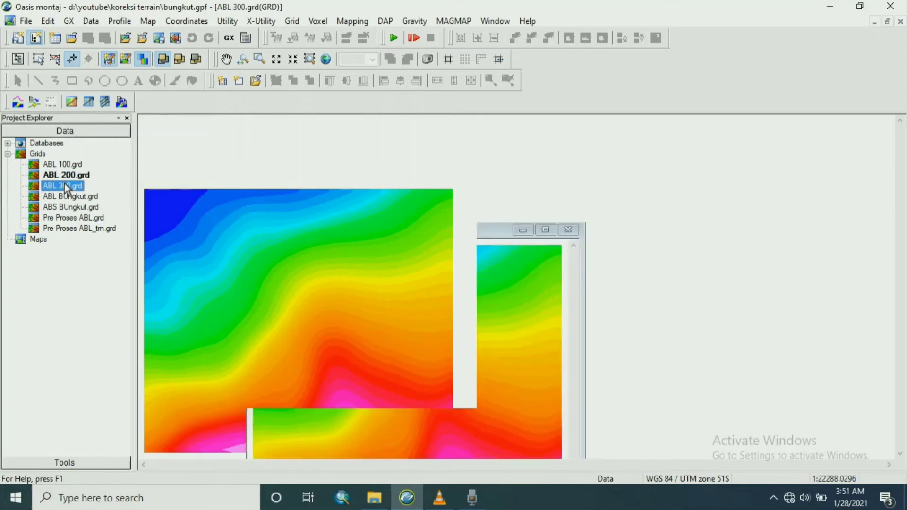
double_click(66, 176)
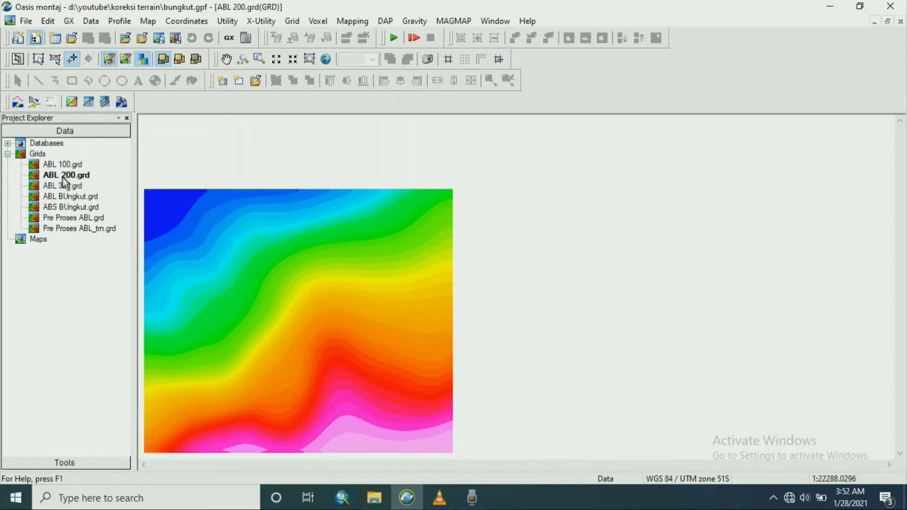
double_click(68, 186)
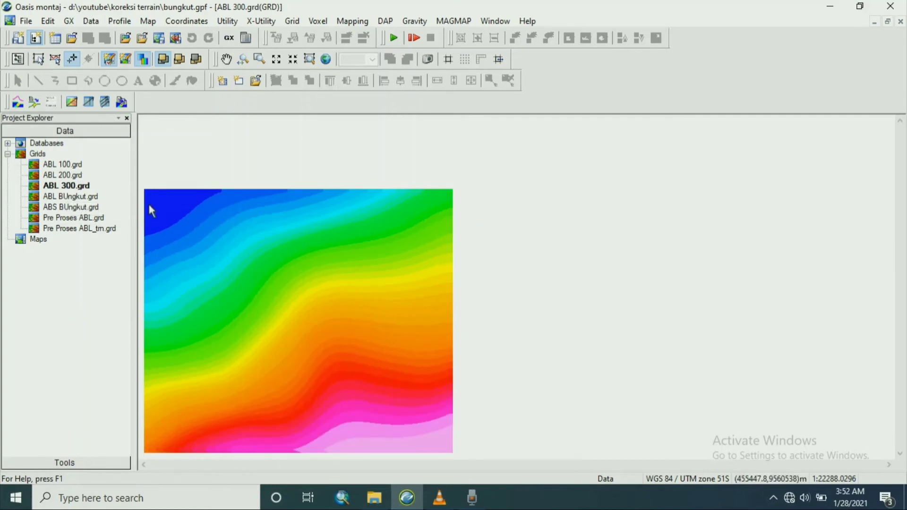
Step: Redefine the Upward Continuation filter in magmap.con with a distance of 400 ground units
left_click(450, 21)
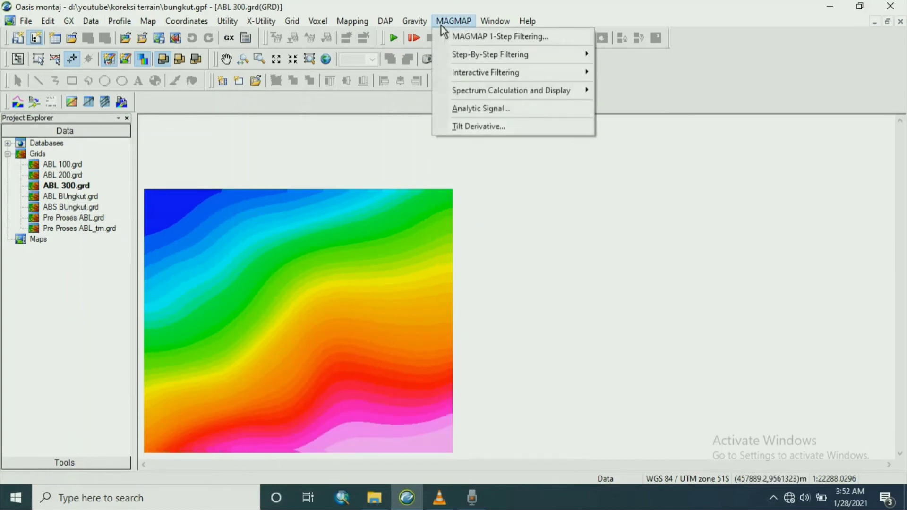
mouse_move(470, 52)
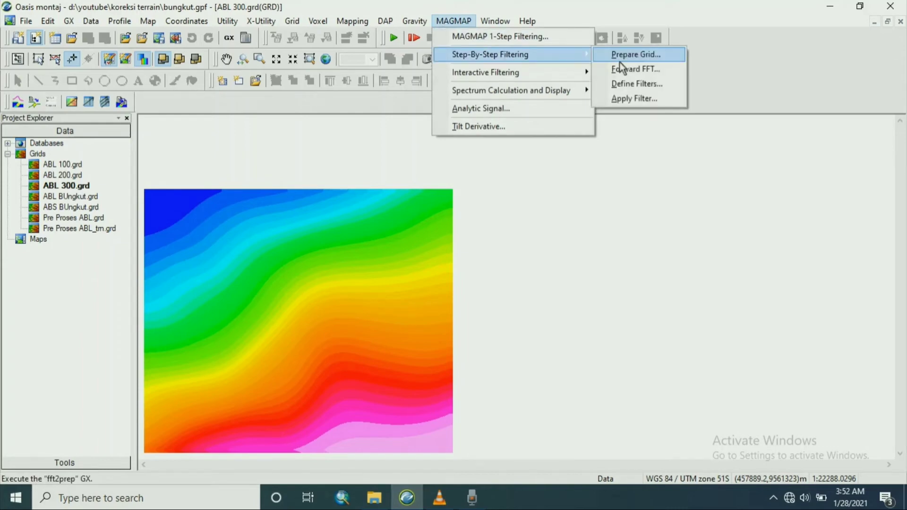
left_click(635, 83)
left_click(486, 260)
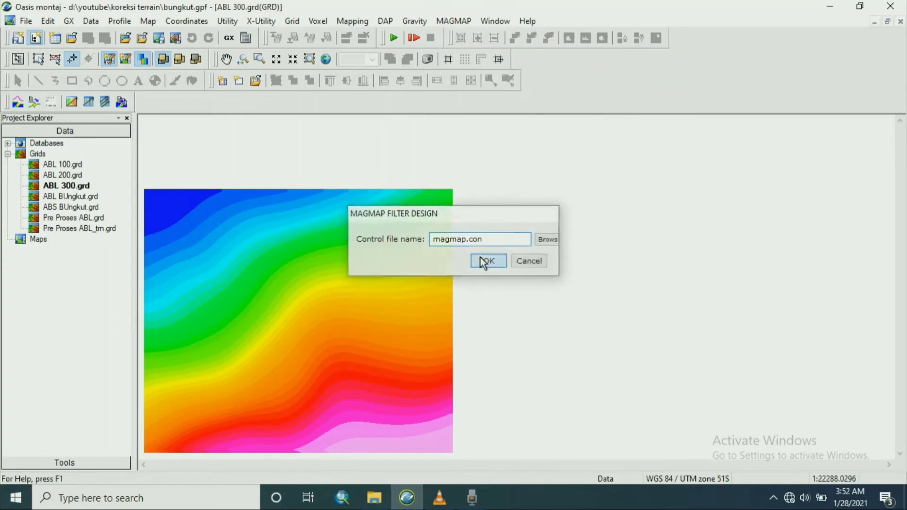
left_click(521, 304)
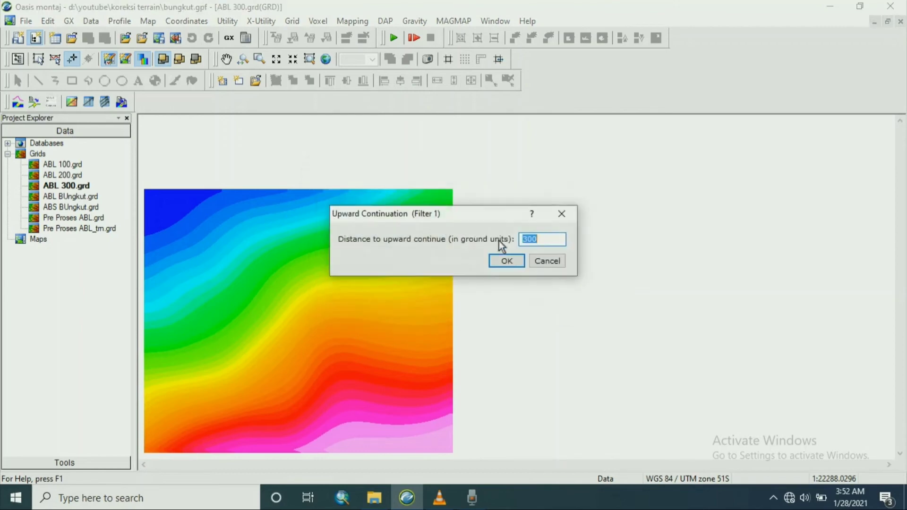
type("400")
left_click(492, 266)
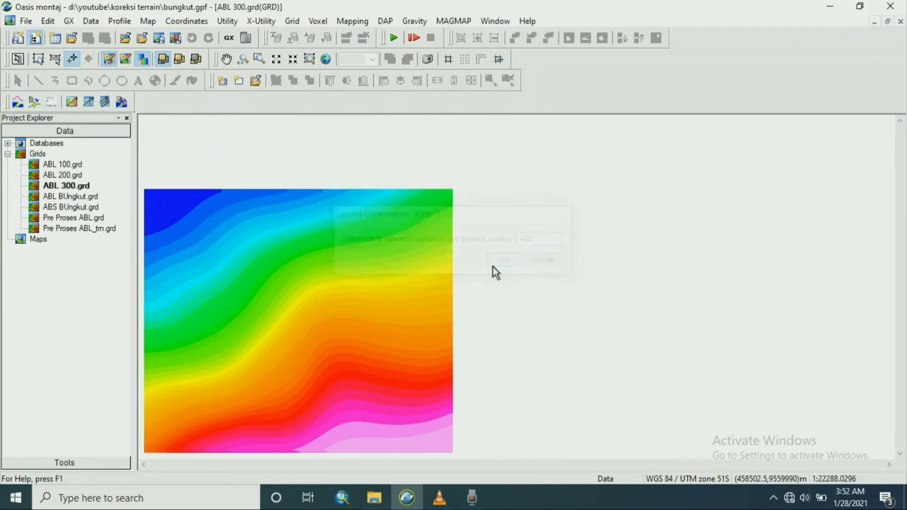
Step: Apply the magmap.con filter to the Pre Proses ABL_trn.grd transform with output grid ABL 400.grd and ABL BUngkut.grd as reference
left_click(440, 22)
mouse_move(510, 55)
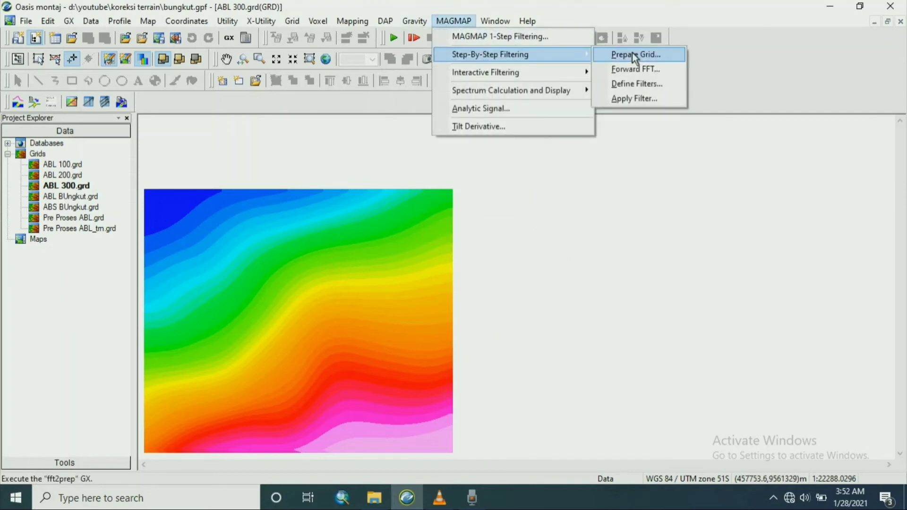
left_click(631, 97)
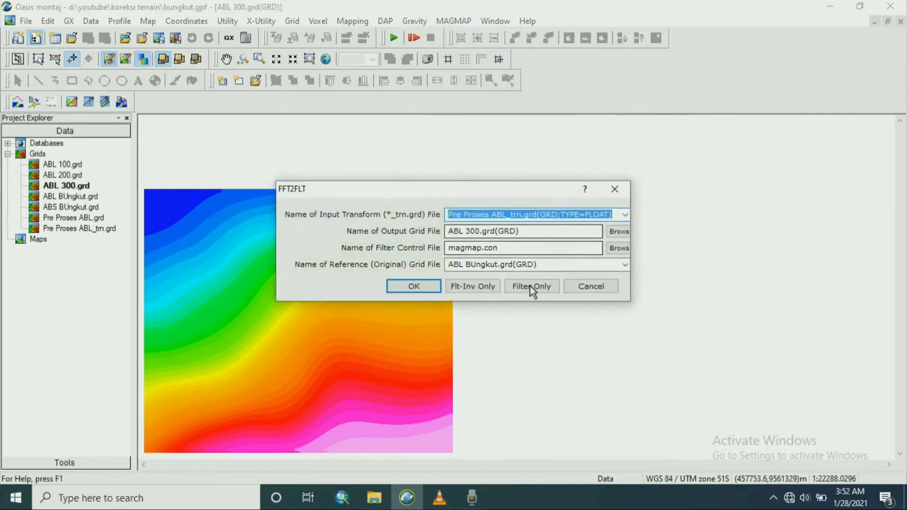
left_click(467, 231)
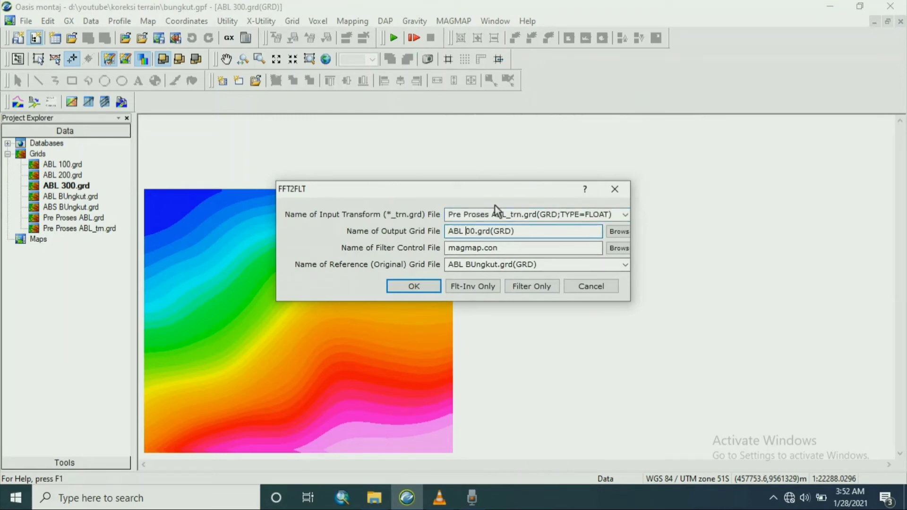
left_click(435, 282)
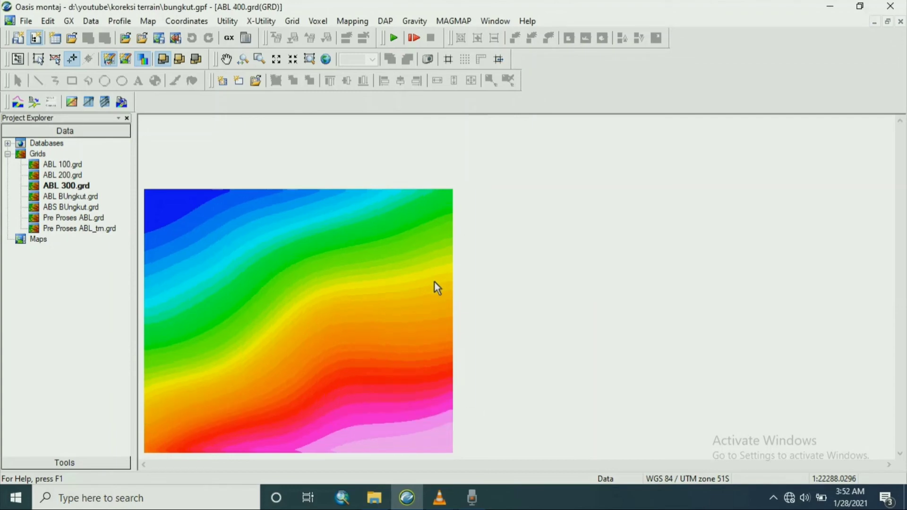
Step: Compare the ABL 300.grd and ABL 400.grd grids by displaying them alternately
double_click(64, 186)
double_click(65, 197)
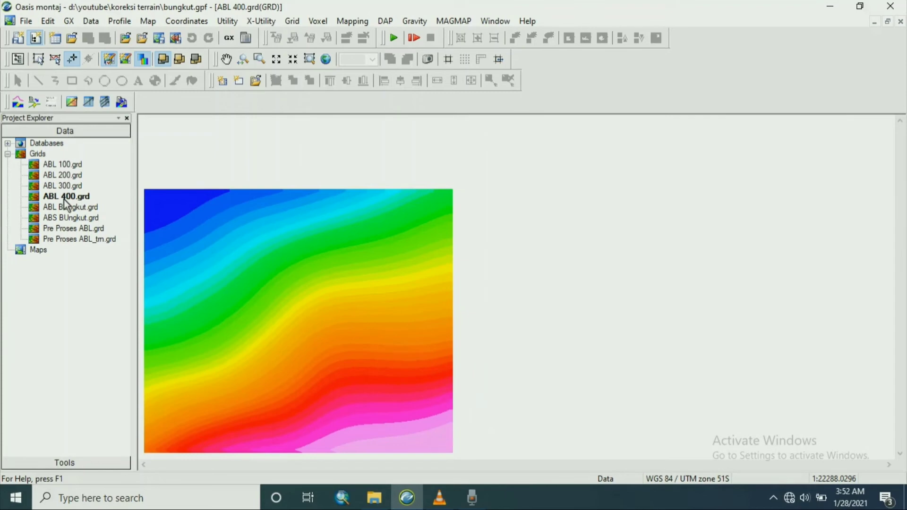
double_click(65, 187)
double_click(65, 197)
double_click(65, 186)
left_click(66, 198)
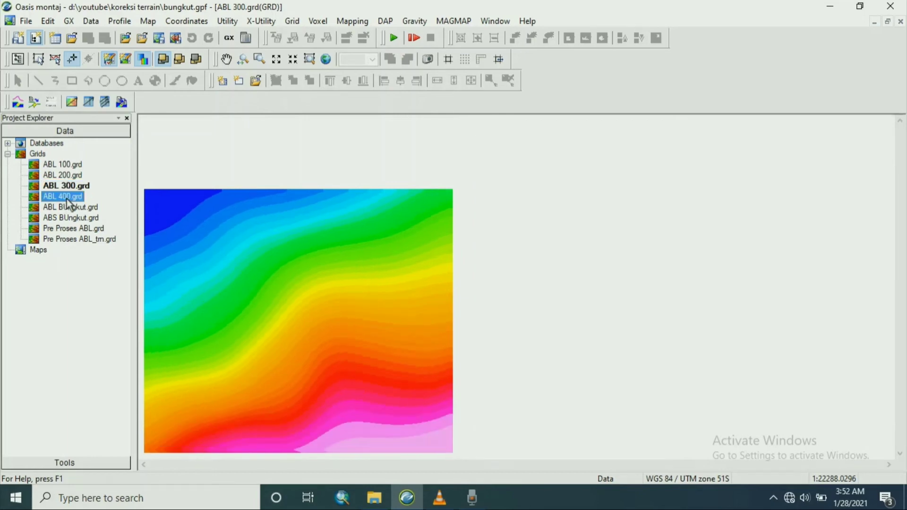
double_click(66, 187)
double_click(66, 199)
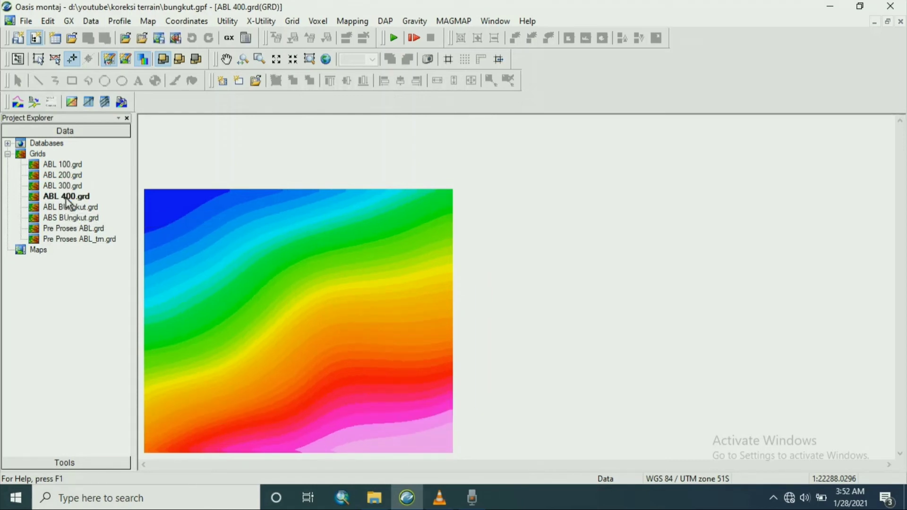
Step: Redefine the Upward Continuation filter in magmap.con with a distance of 500 ground units
left_click(453, 21)
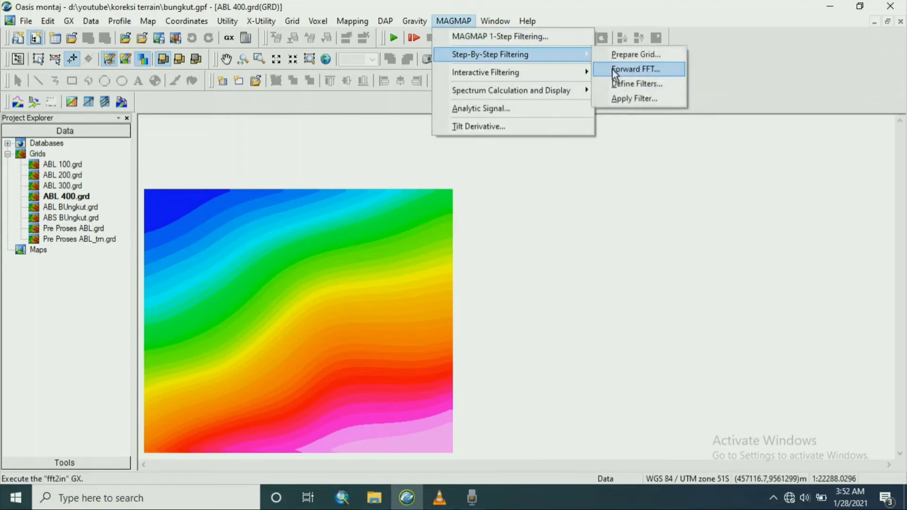
left_click(627, 84)
left_click(487, 260)
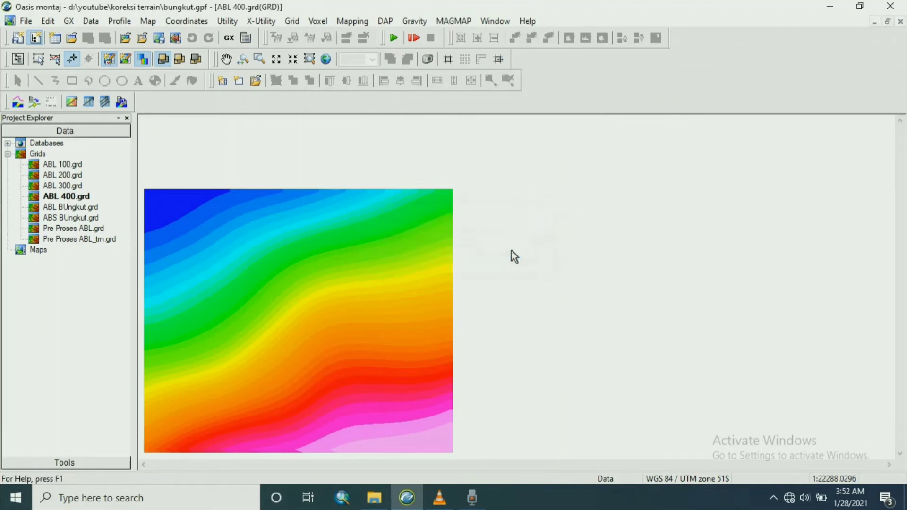
left_click(521, 303)
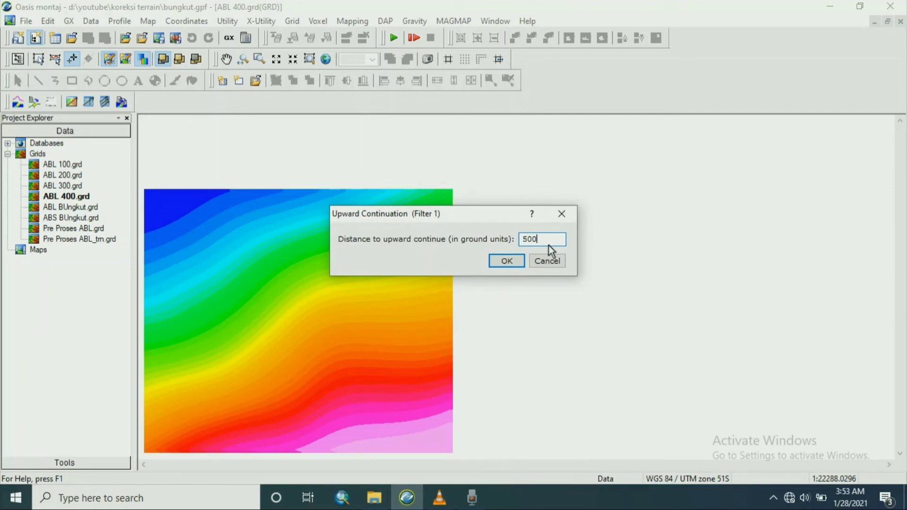
type("500")
left_click(519, 261)
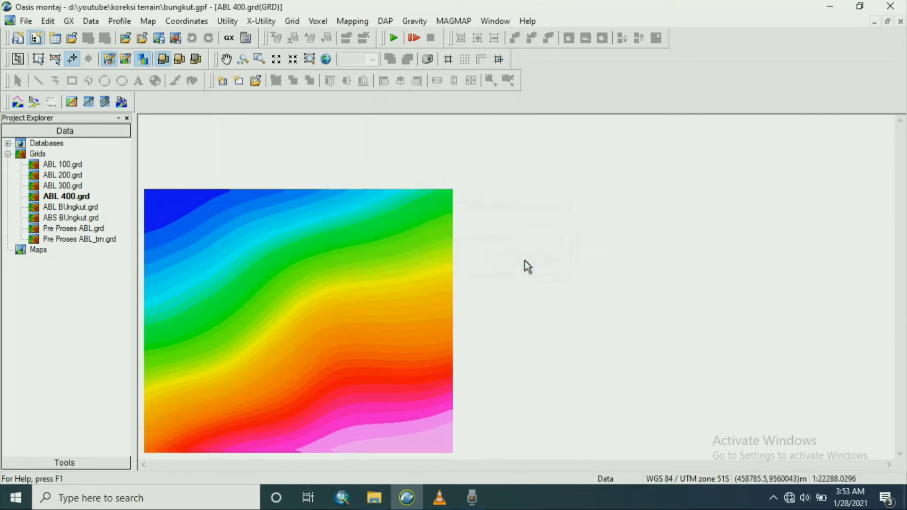
Step: Apply the magmap.con filter to the Pre Proses ABL_trn.grd transform with output grid ABL 500.grd and ABL BUngkut.grd as reference
left_click(455, 21)
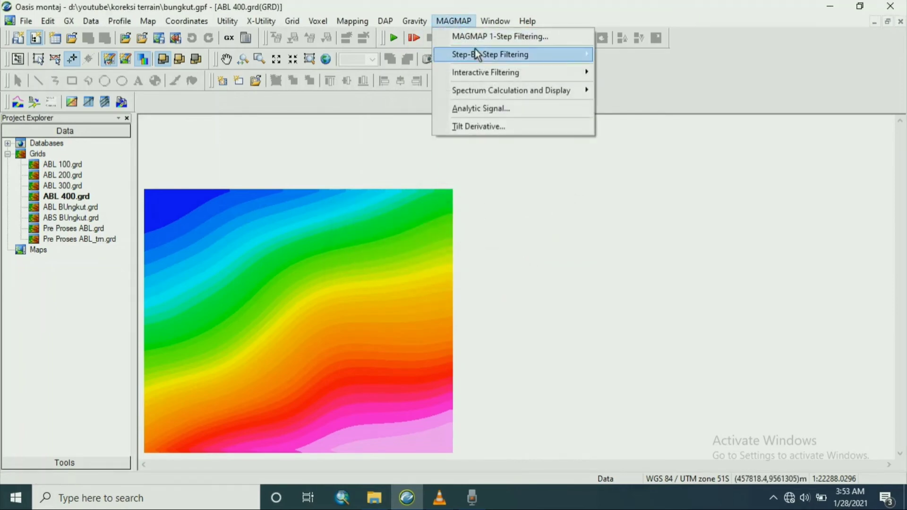
mouse_move(540, 56)
left_click(624, 98)
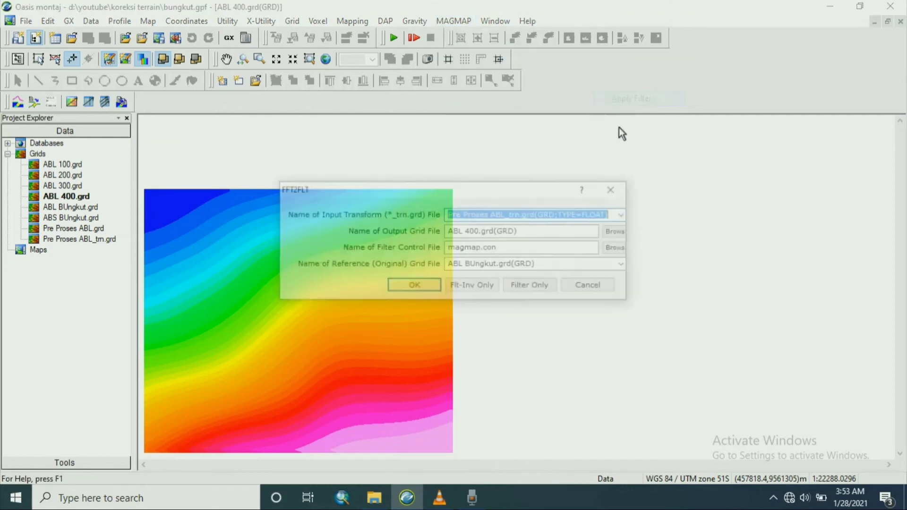
left_click(472, 232)
key("BackSpace")
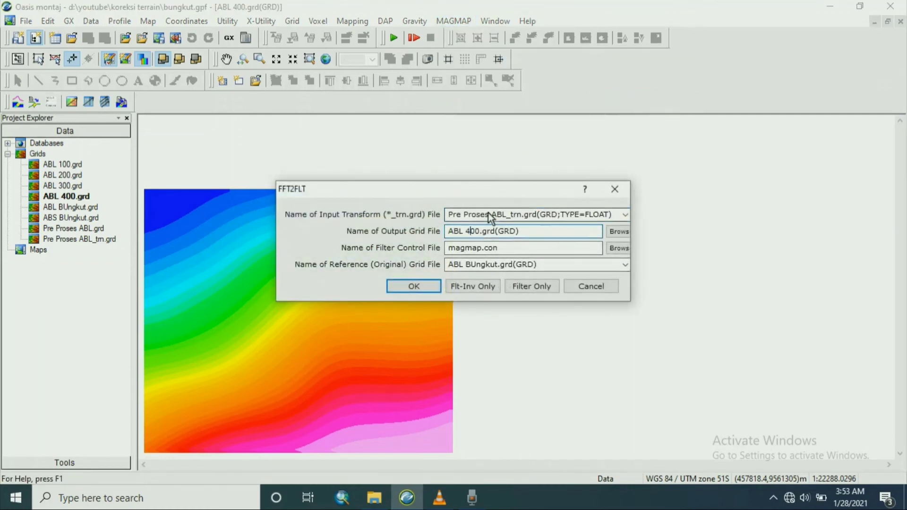
type("5")
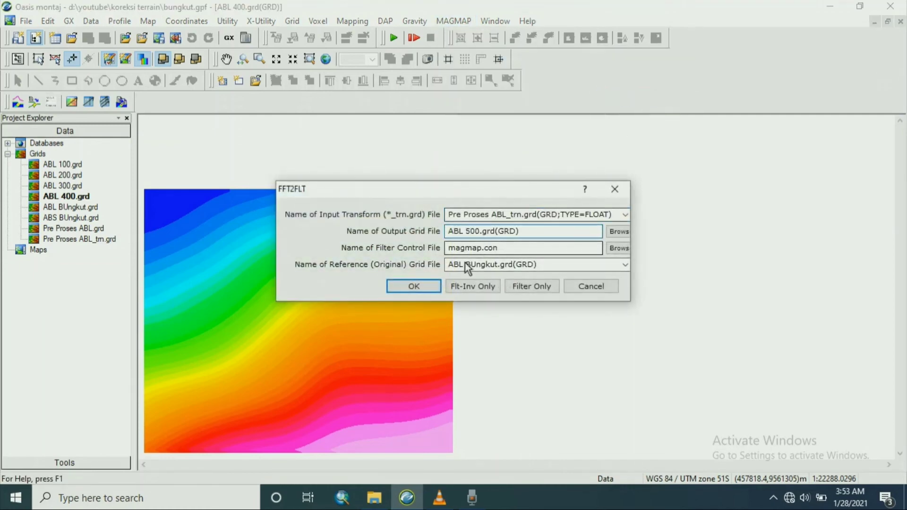
left_click(432, 289)
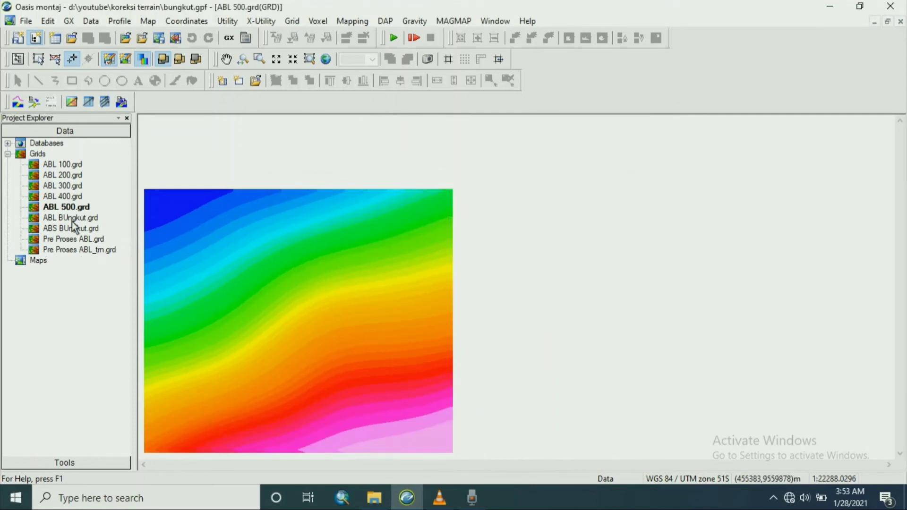
Step: Compare the upward-continued grids by displaying ABL 400.grd and then ABL 100.grd through ABL 500.grd in sequence
double_click(66, 196)
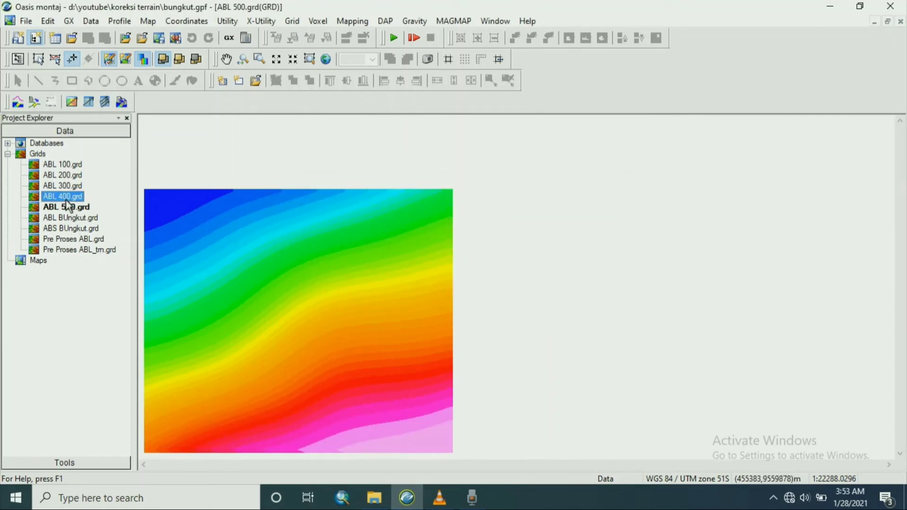
double_click(64, 167)
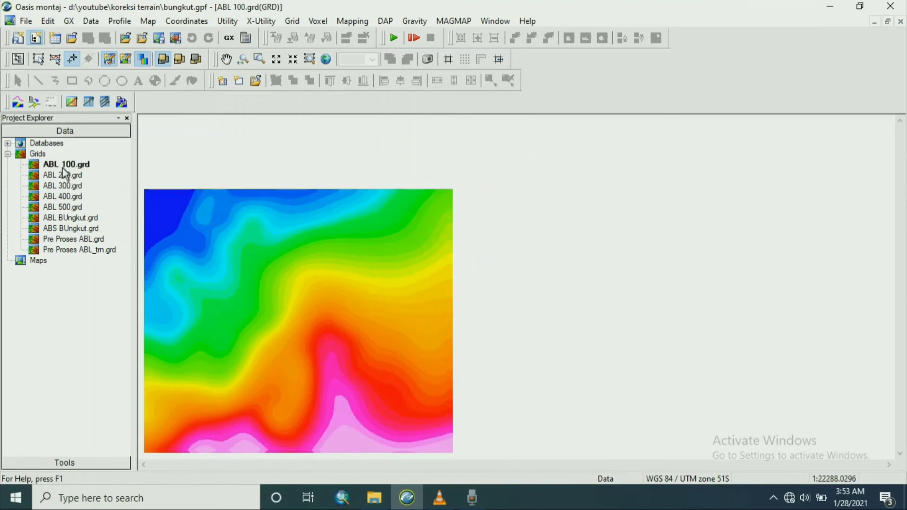
double_click(67, 176)
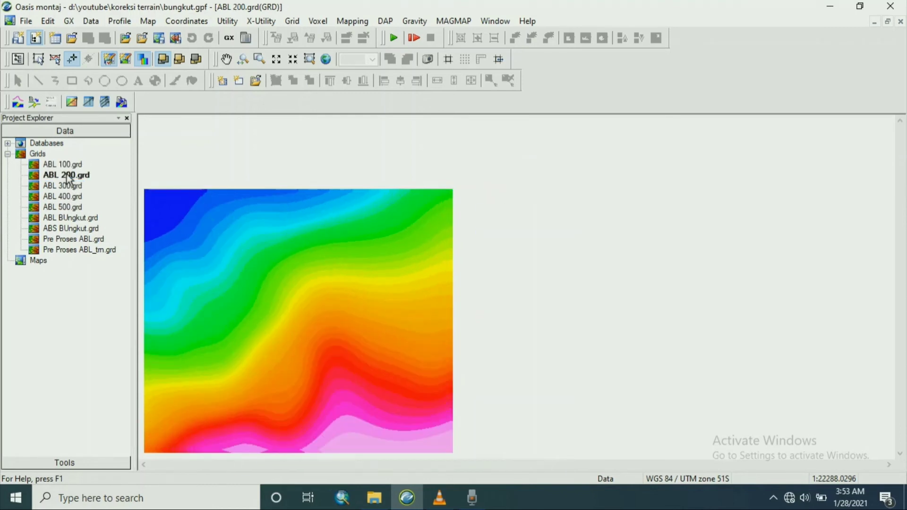
double_click(69, 187)
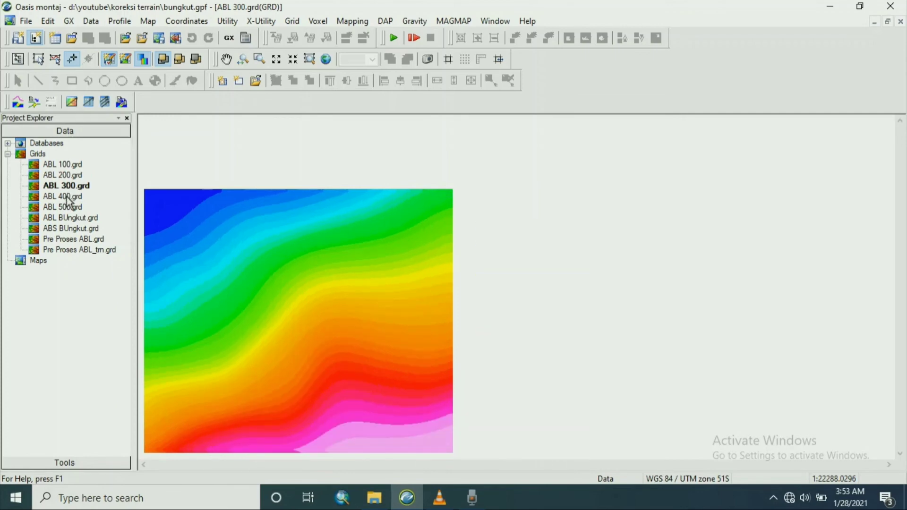
double_click(68, 199)
double_click(69, 208)
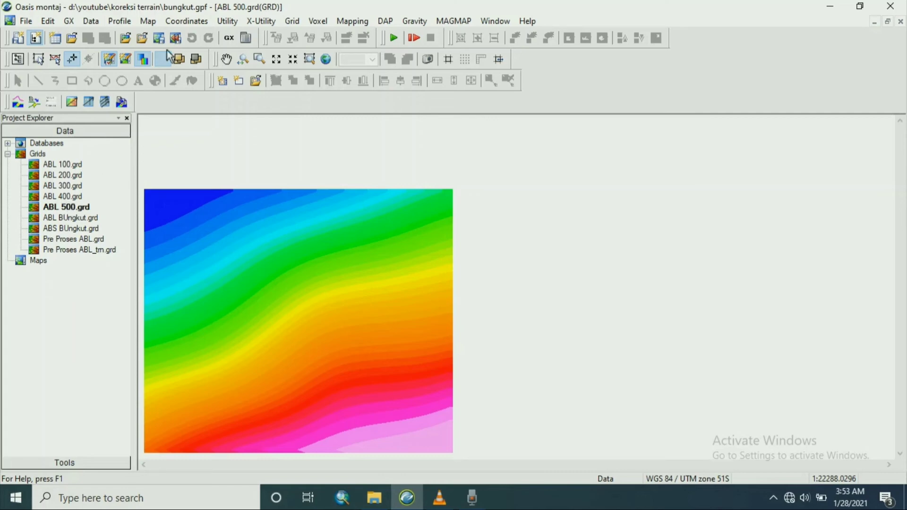
Step: Subtract ABL 500.grd from ABL BUngkut.grd with the Subtract Grids expression, naming the output difference grid Lokal Bungkutoko.grd
left_click(292, 22)
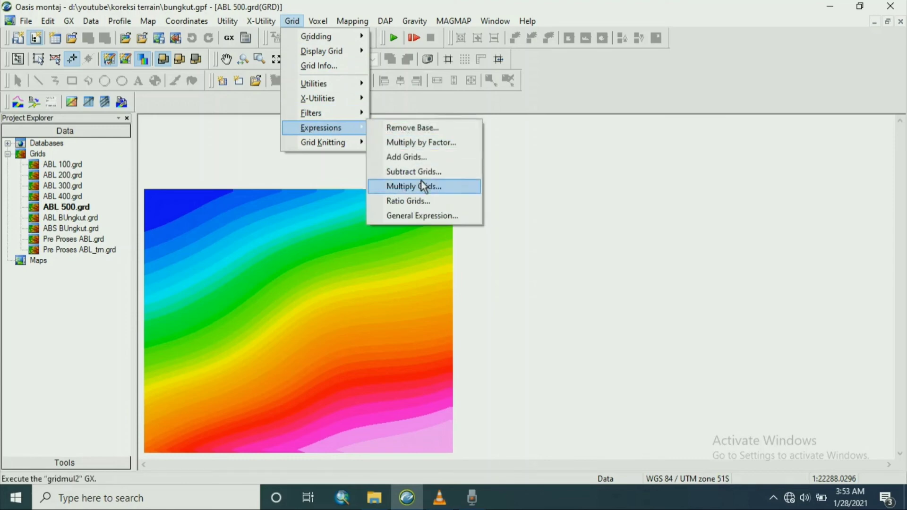
key("Up")
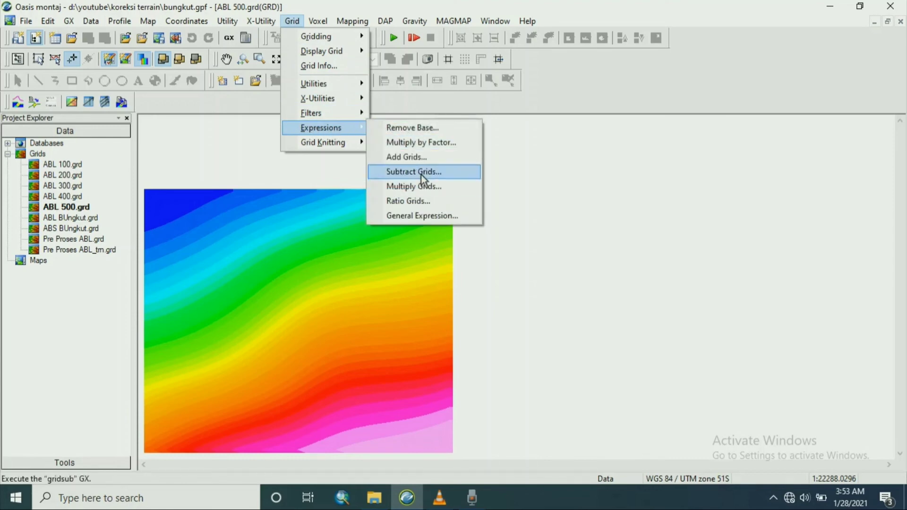
left_click(421, 175)
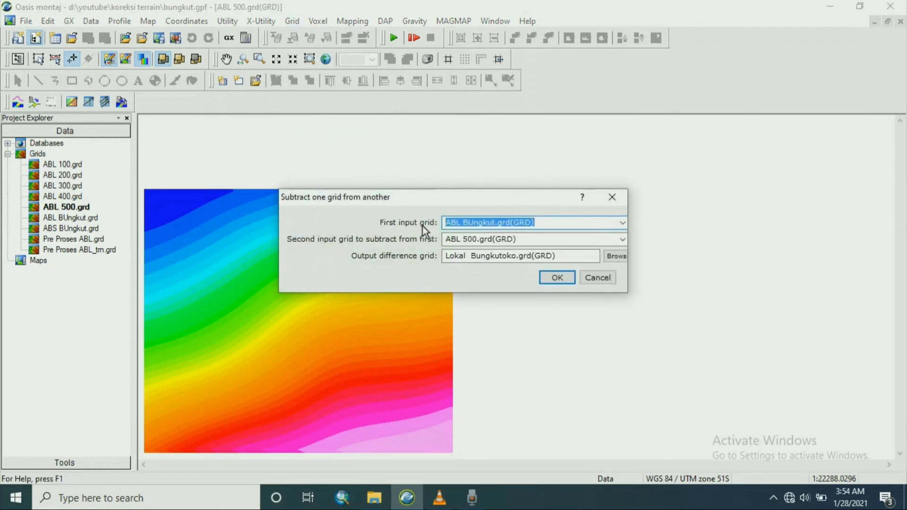
left_click(627, 225)
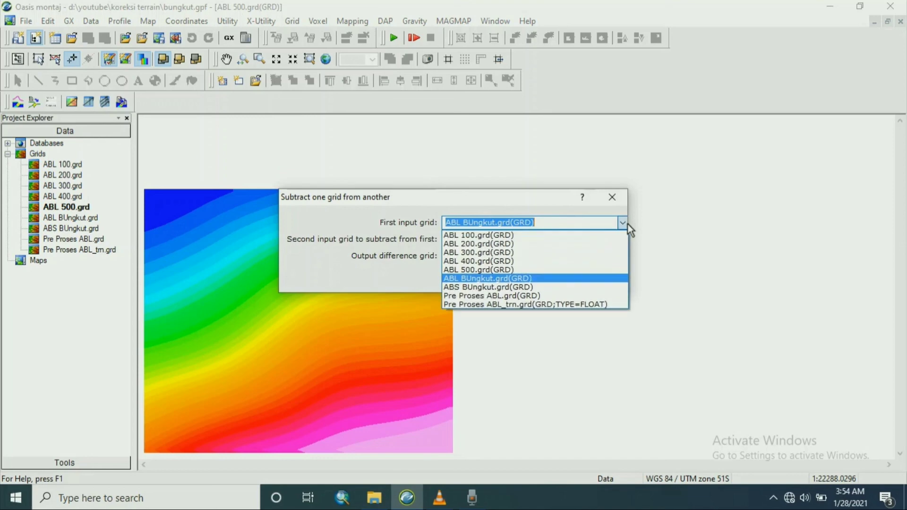
left_click(468, 279)
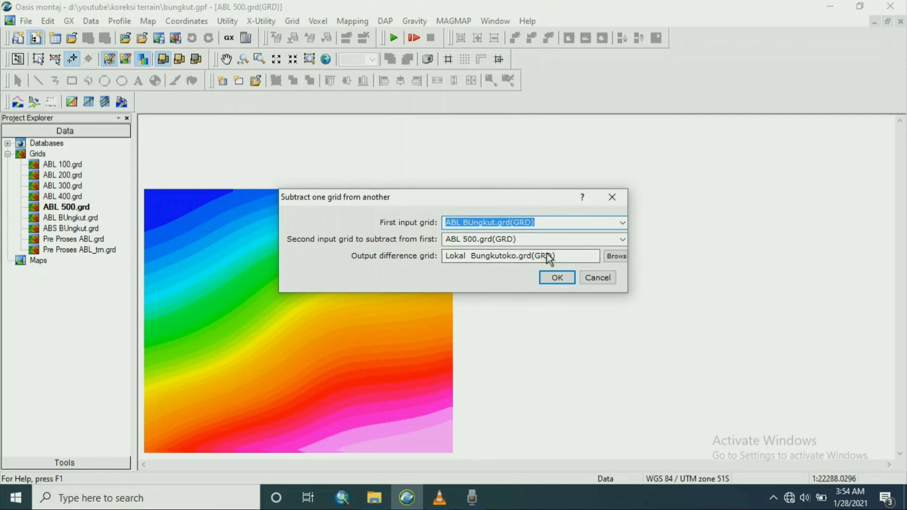
left_click(621, 239)
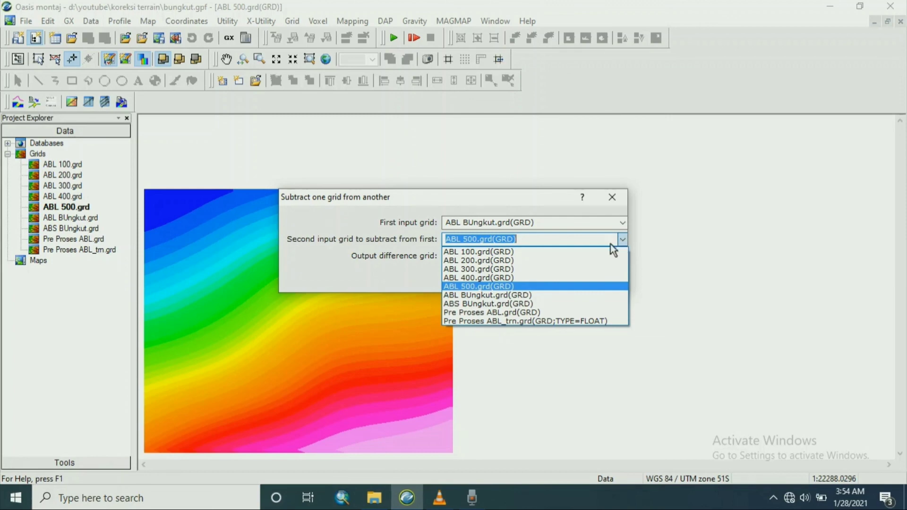
left_click(475, 289)
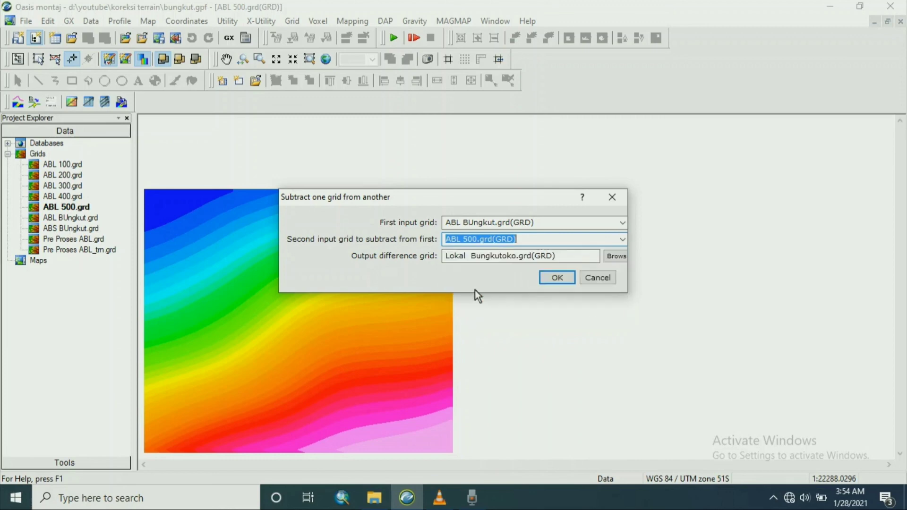
left_click(472, 256)
key("BackSpace")
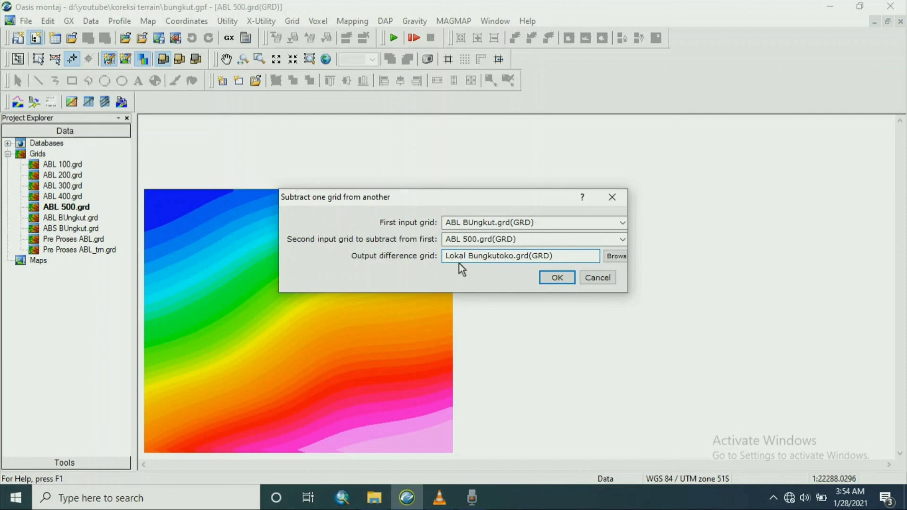
left_click(551, 279)
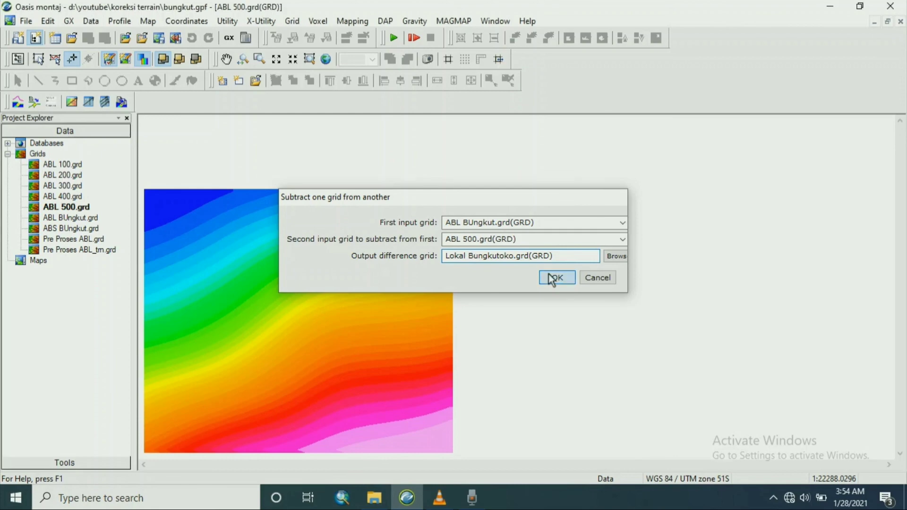